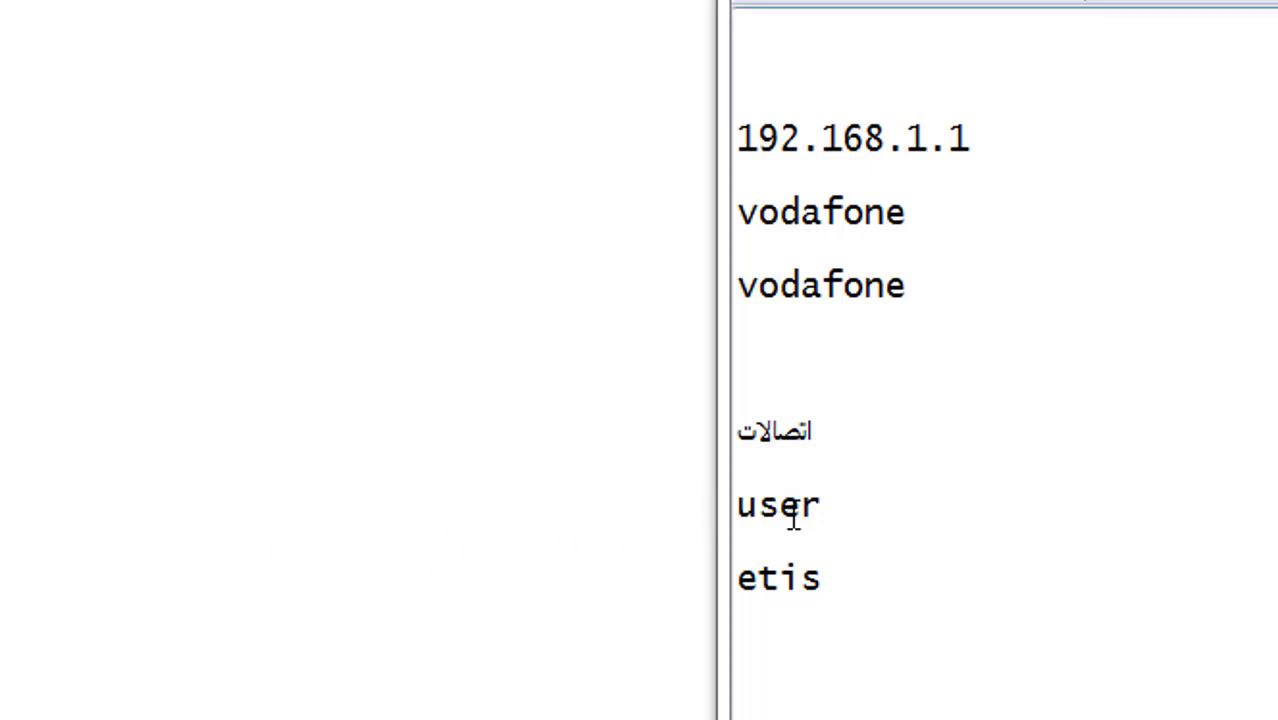
- Copy the router address 192.168.1.1 from Notepad and load it in Chrome
left_click_drag(827, 506, 733, 506)
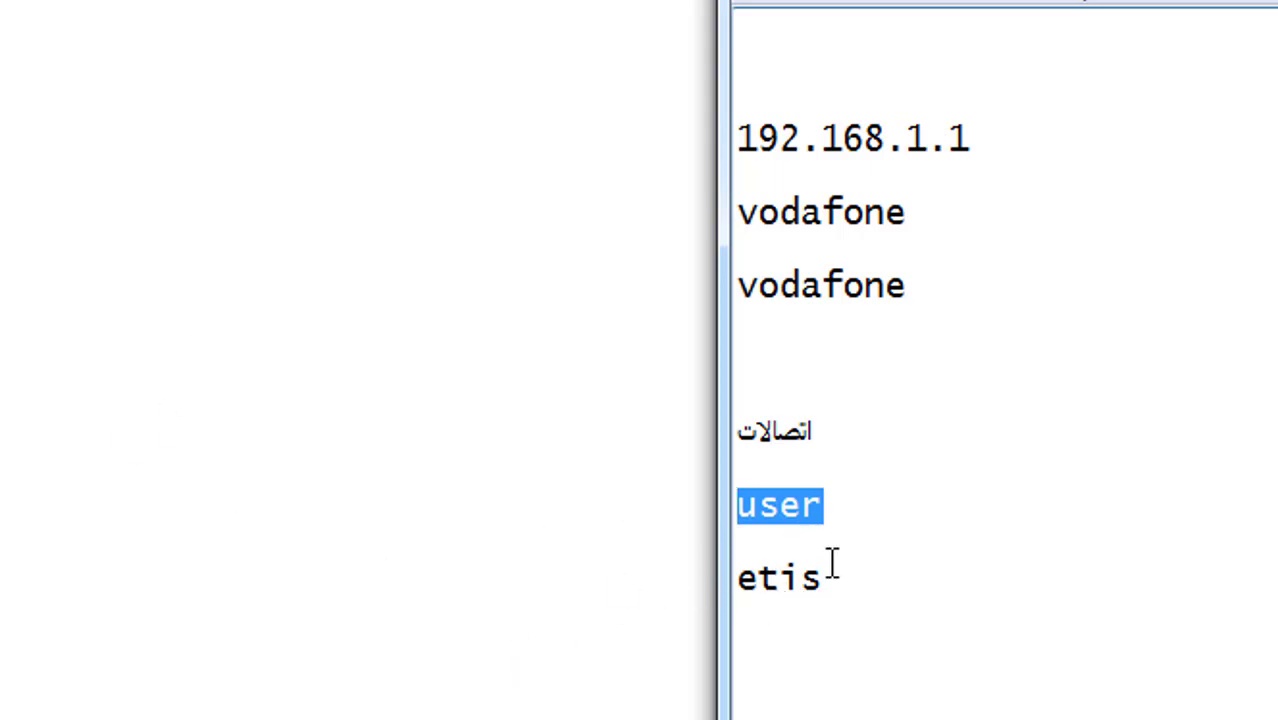
left_click(774, 616)
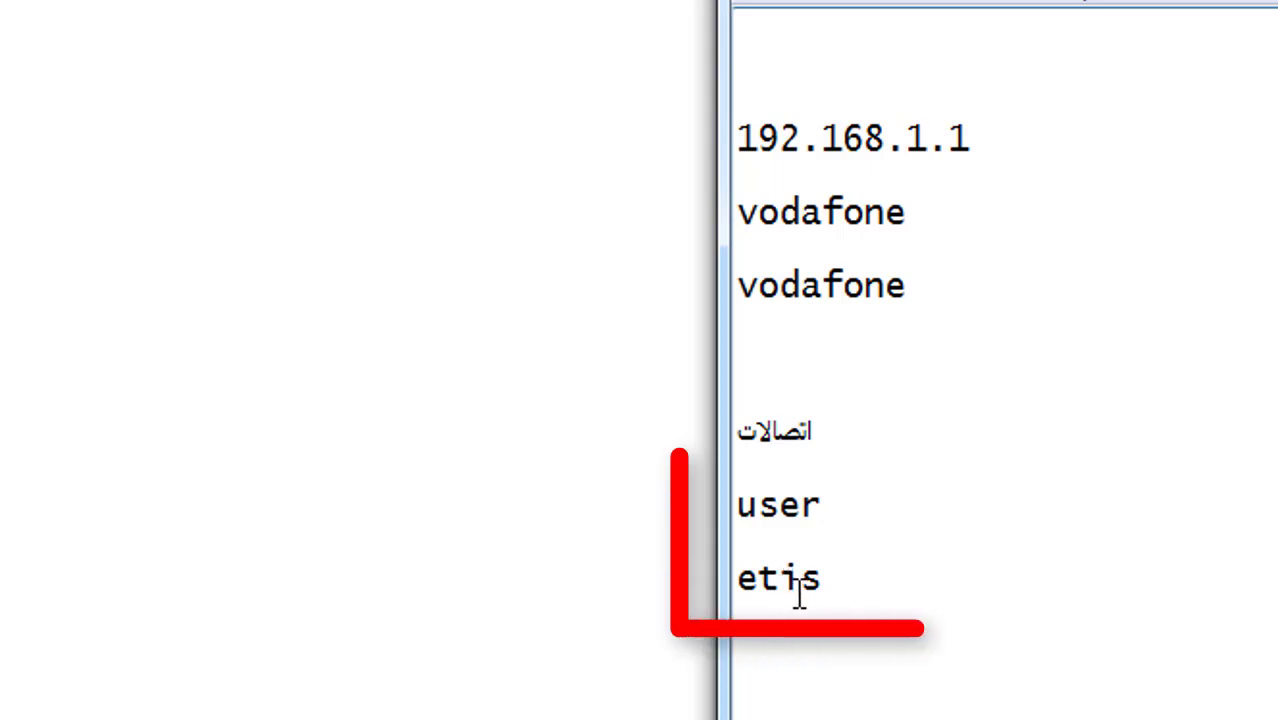
left_click_drag(836, 580, 737, 580)
left_click(766, 612)
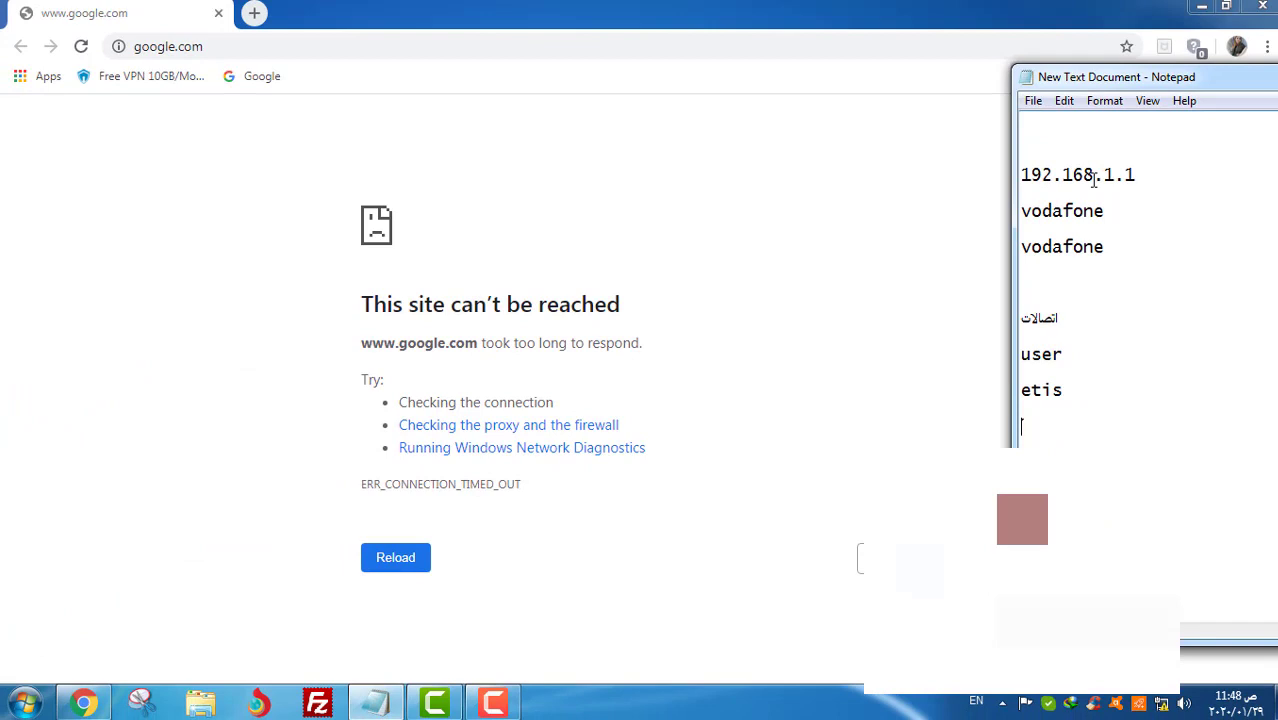
double_click(1094, 179)
right_click(1094, 177)
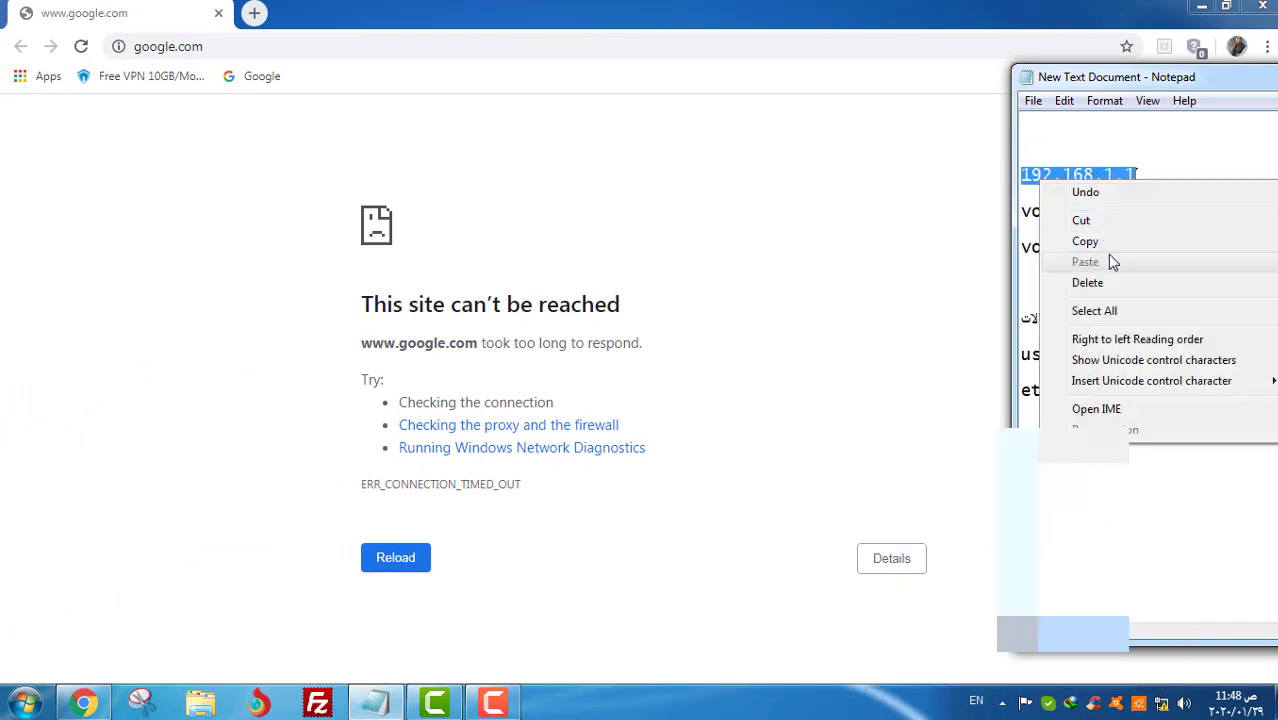
left_click(1105, 246)
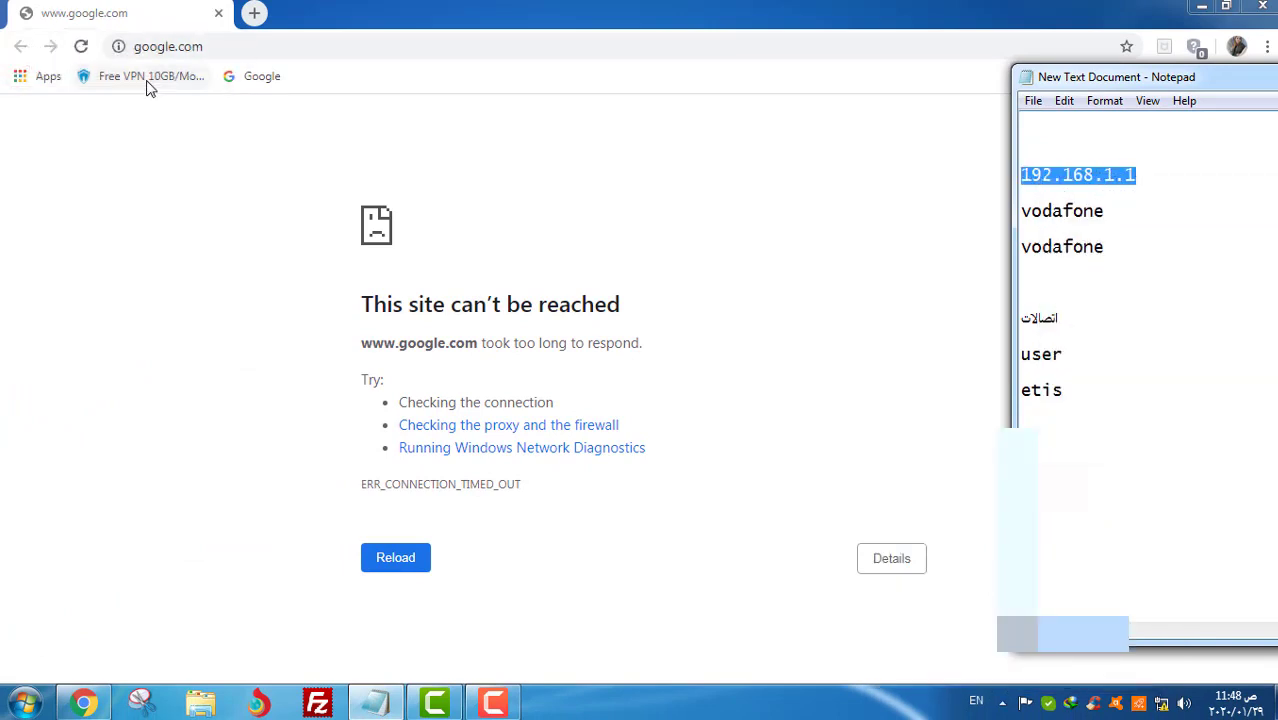
left_click(214, 46)
right_click(214, 46)
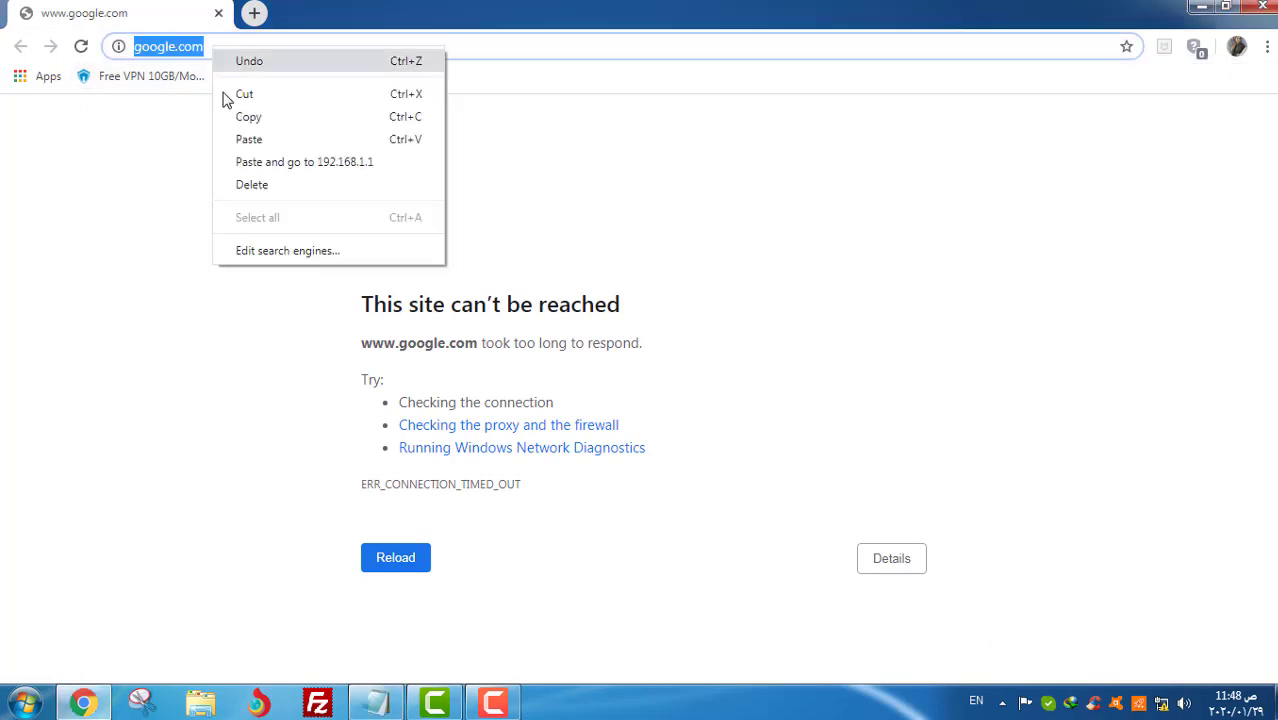
left_click(257, 162)
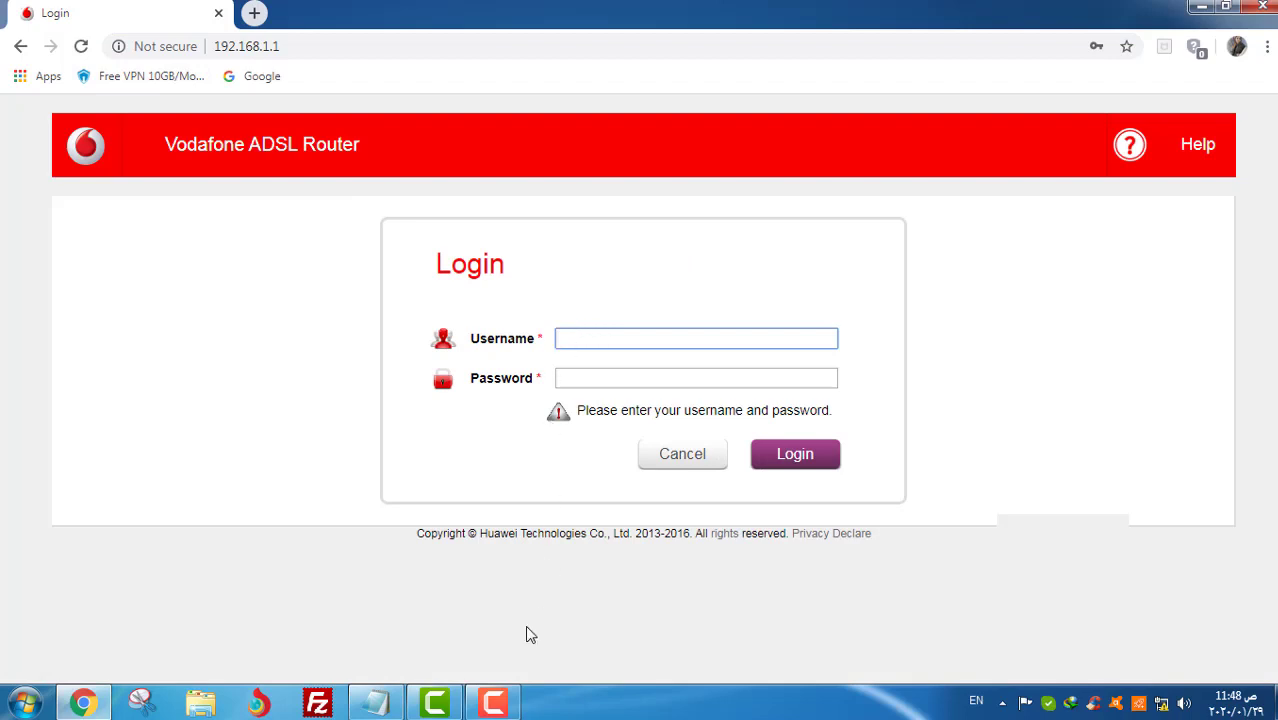
- Log in to the router with the username copied from the notes and the login password
left_click(376, 703)
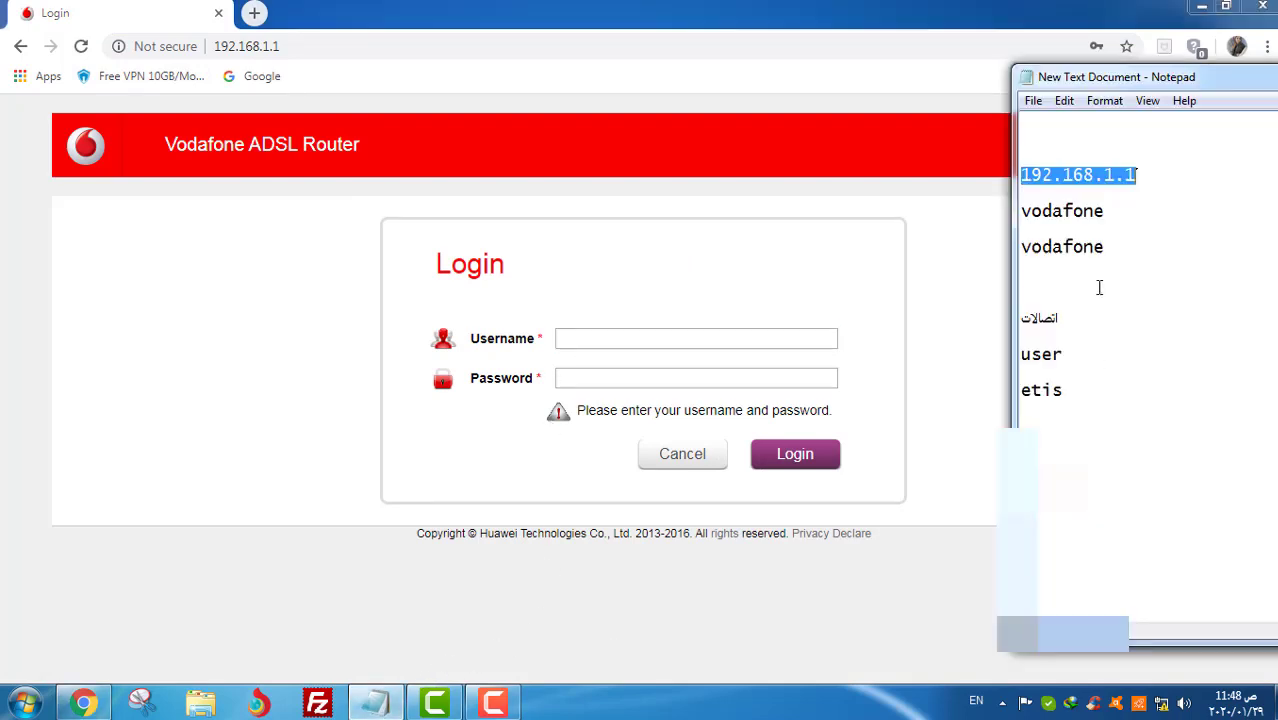
double_click(1059, 217)
right_click(1059, 217)
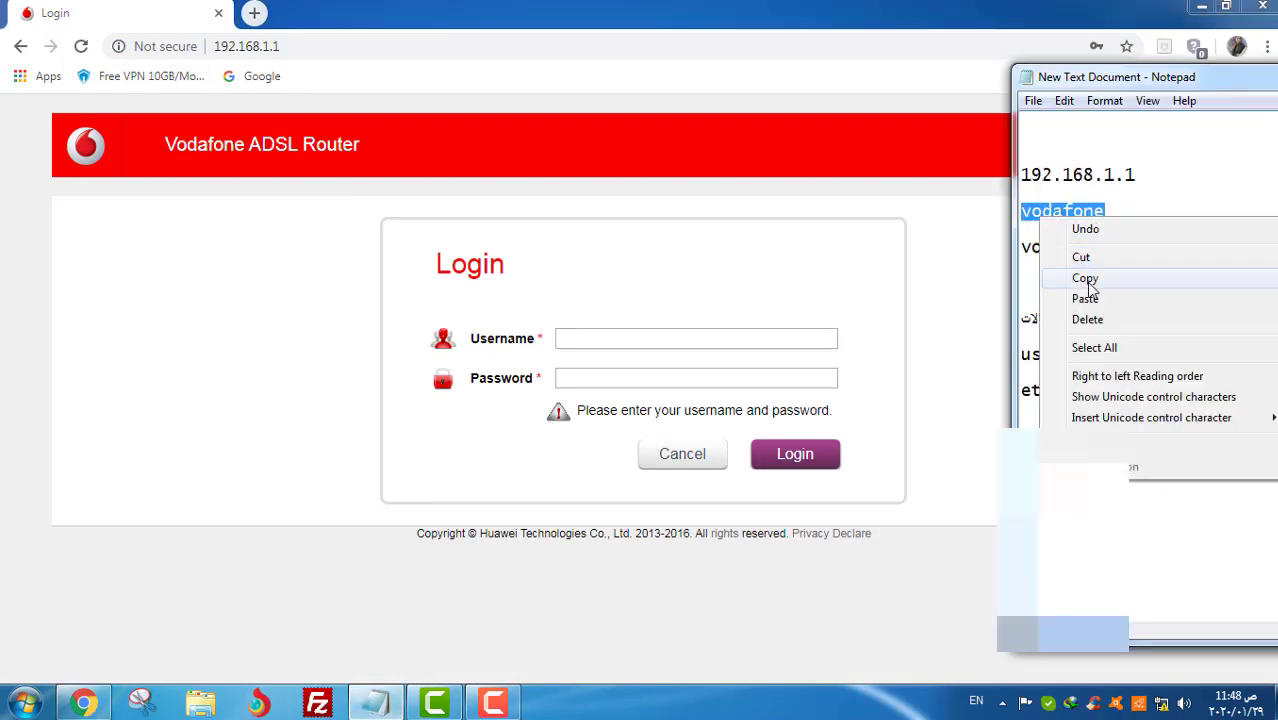
left_click(1086, 279)
right_click(707, 338)
left_click(725, 447)
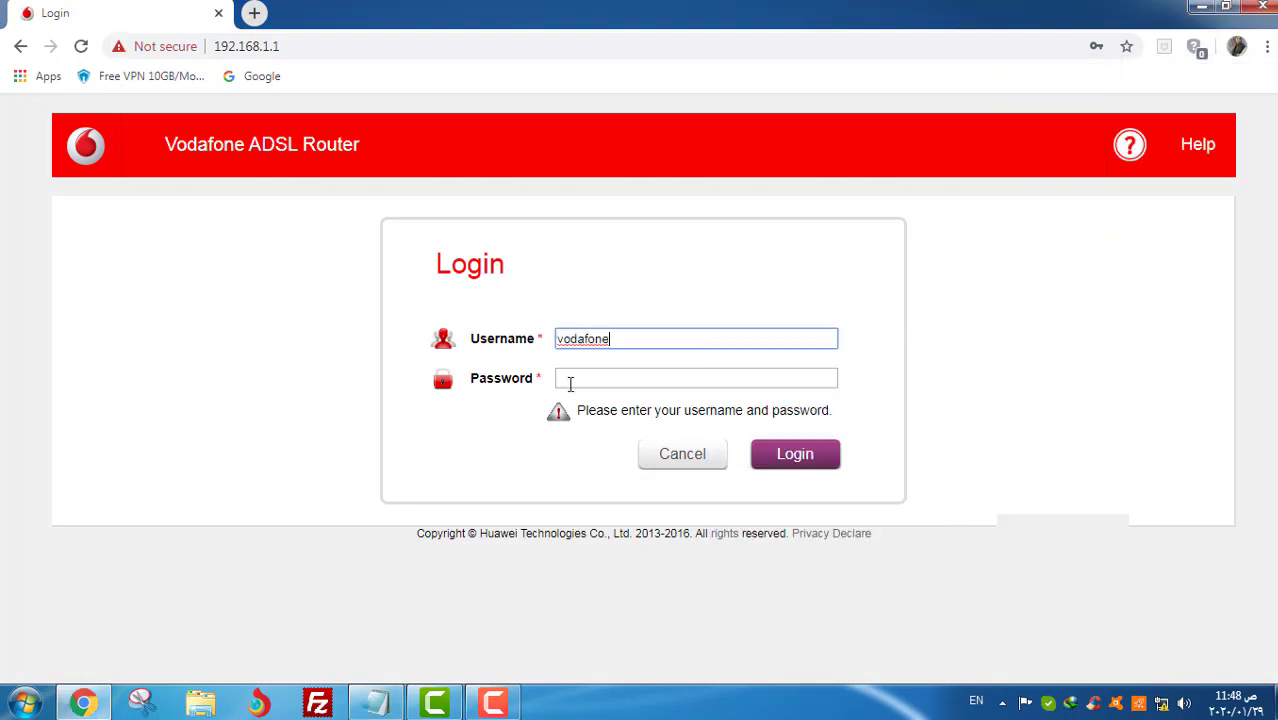
left_click(602, 376)
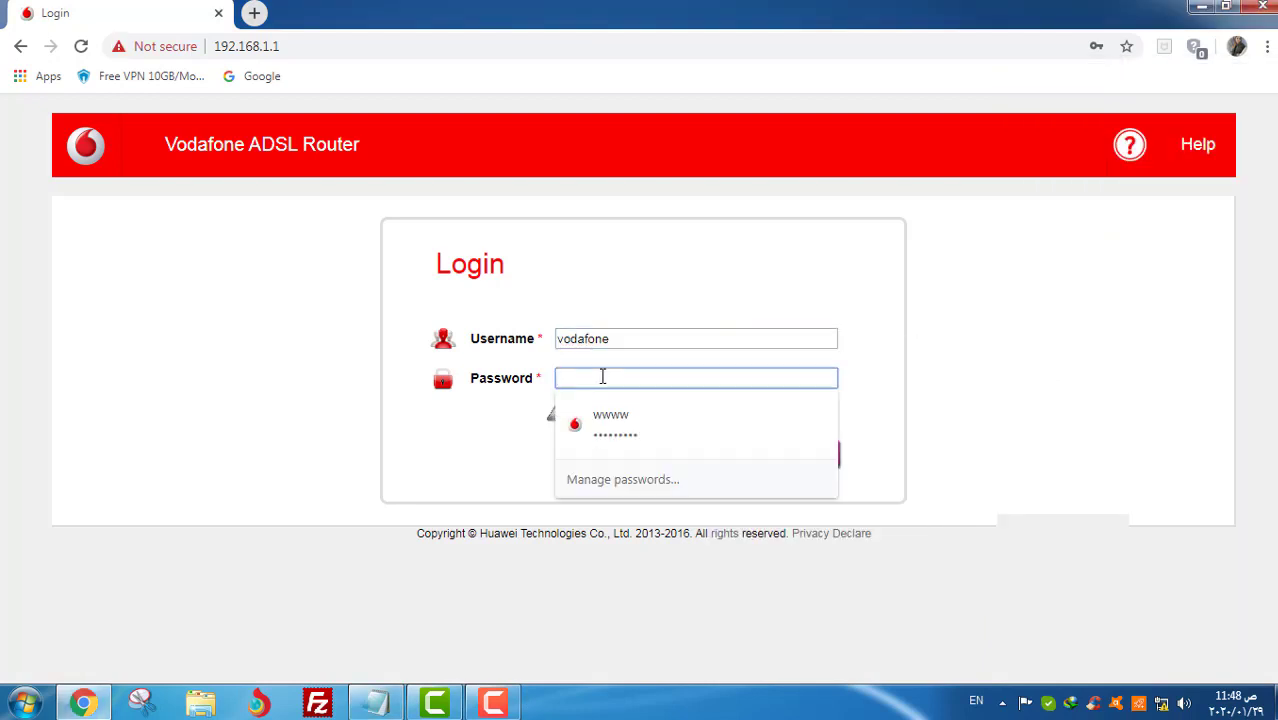
type("v")
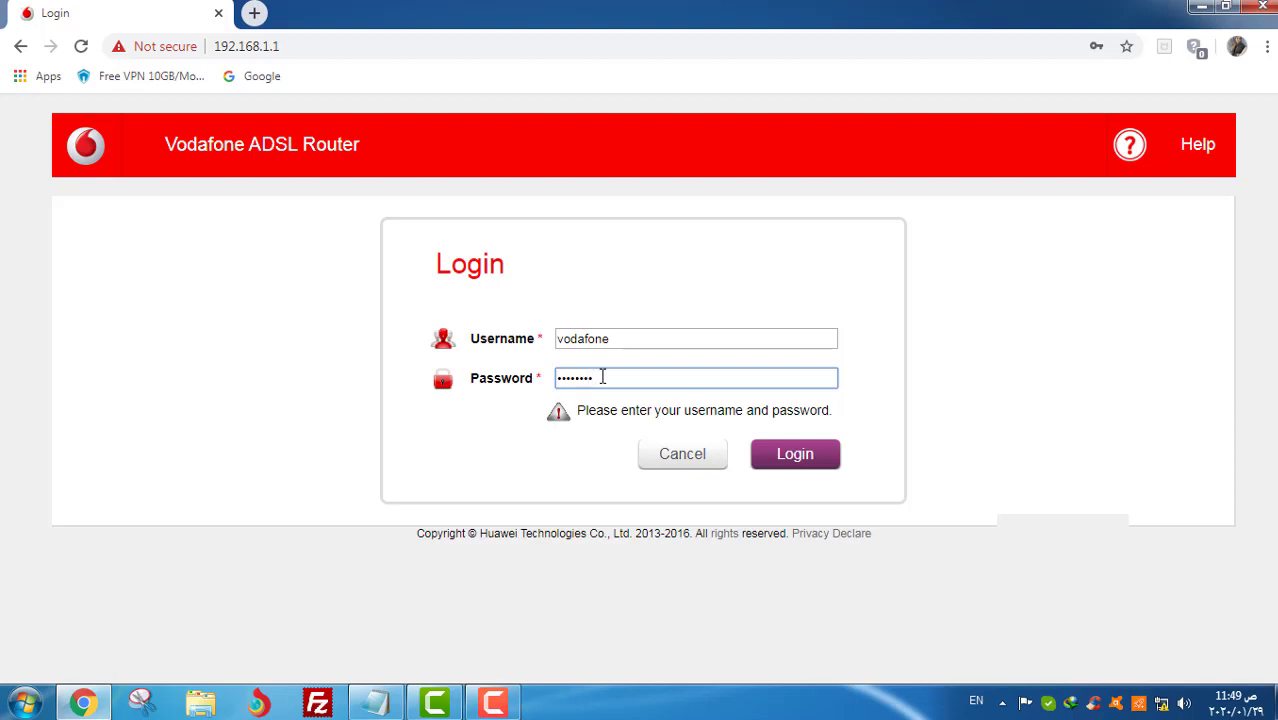
left_click(778, 466)
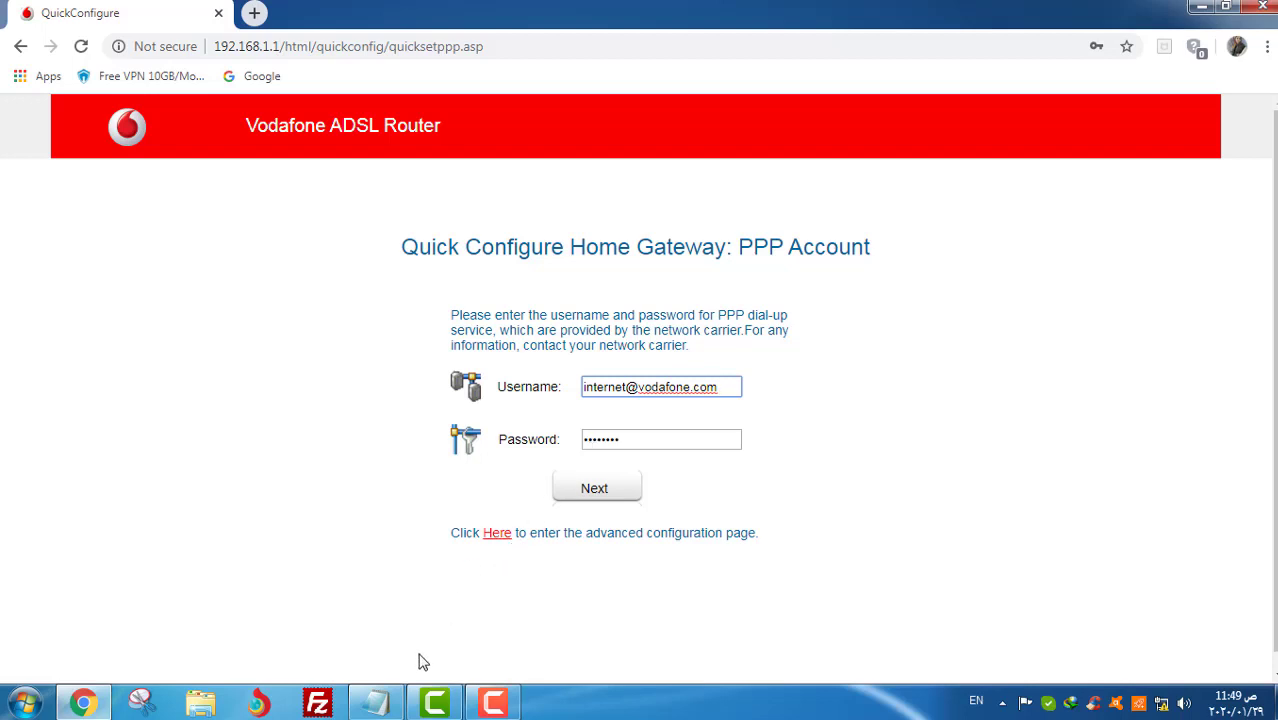
- Fill in the PPP username from the notes, replace the PPP password, and submit the account page
left_click(385, 702)
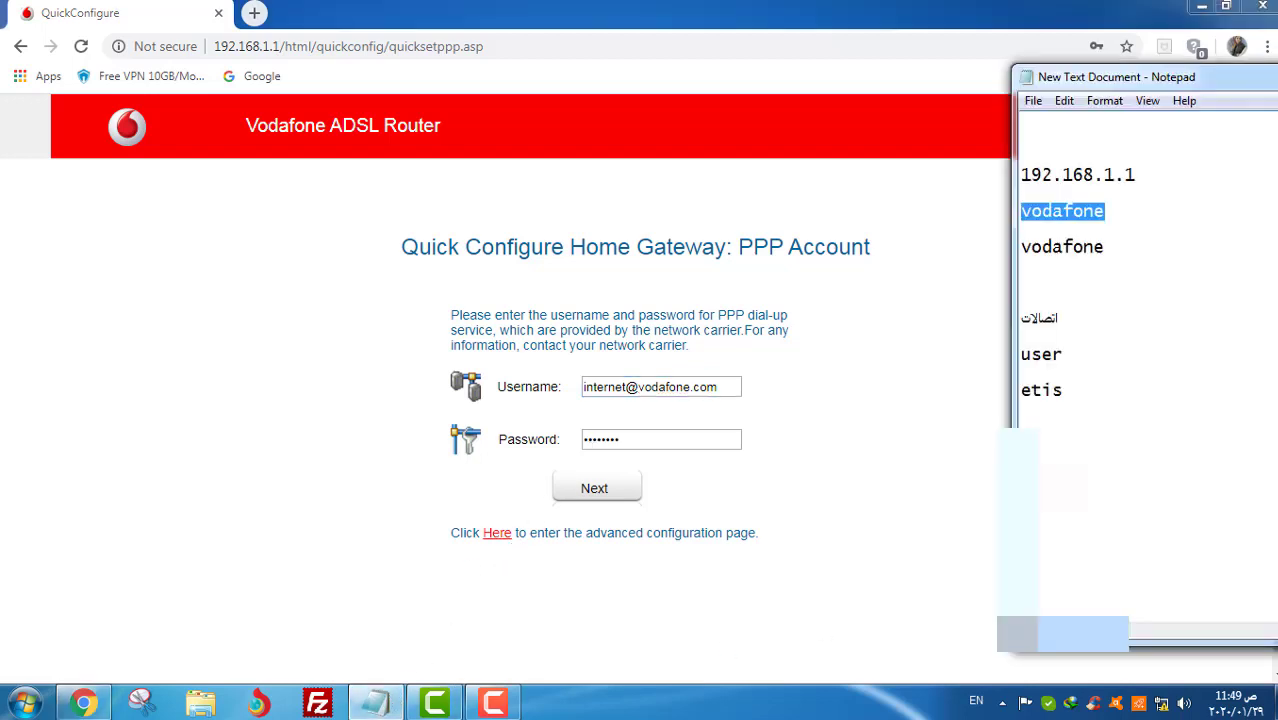
key("Right")
right_click(1038, 234)
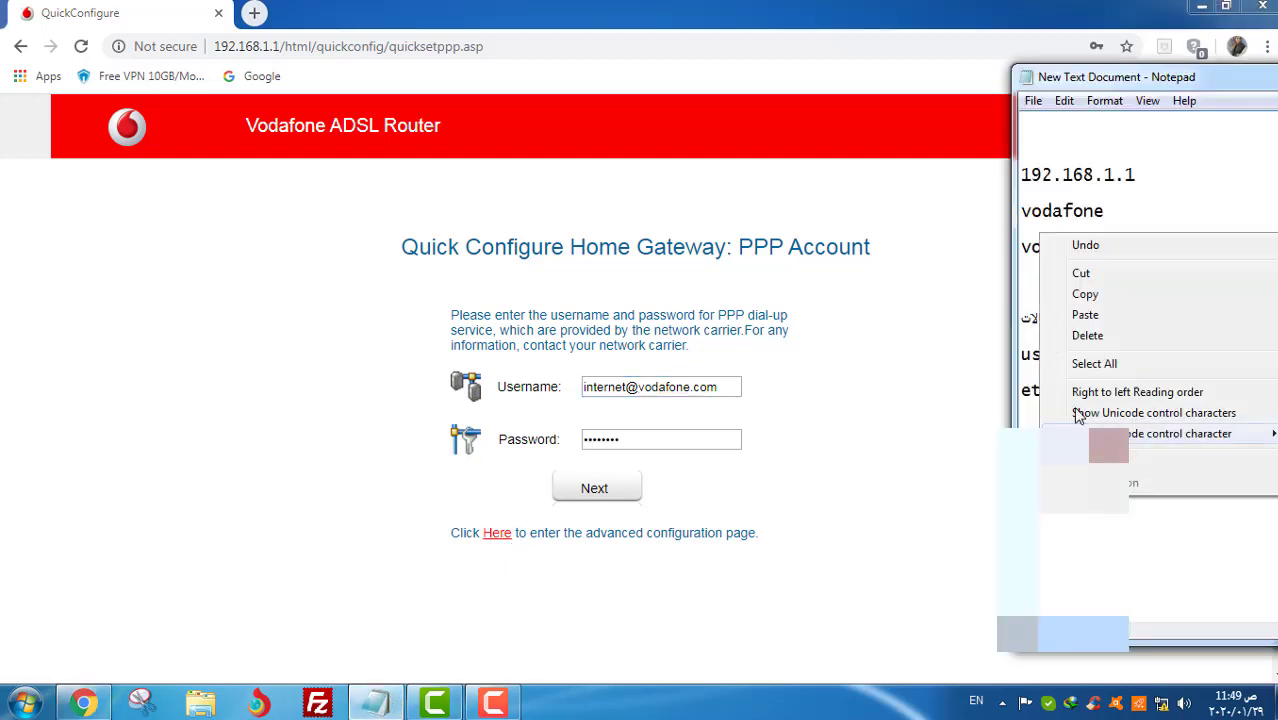
left_click(1084, 291)
right_click(1034, 234)
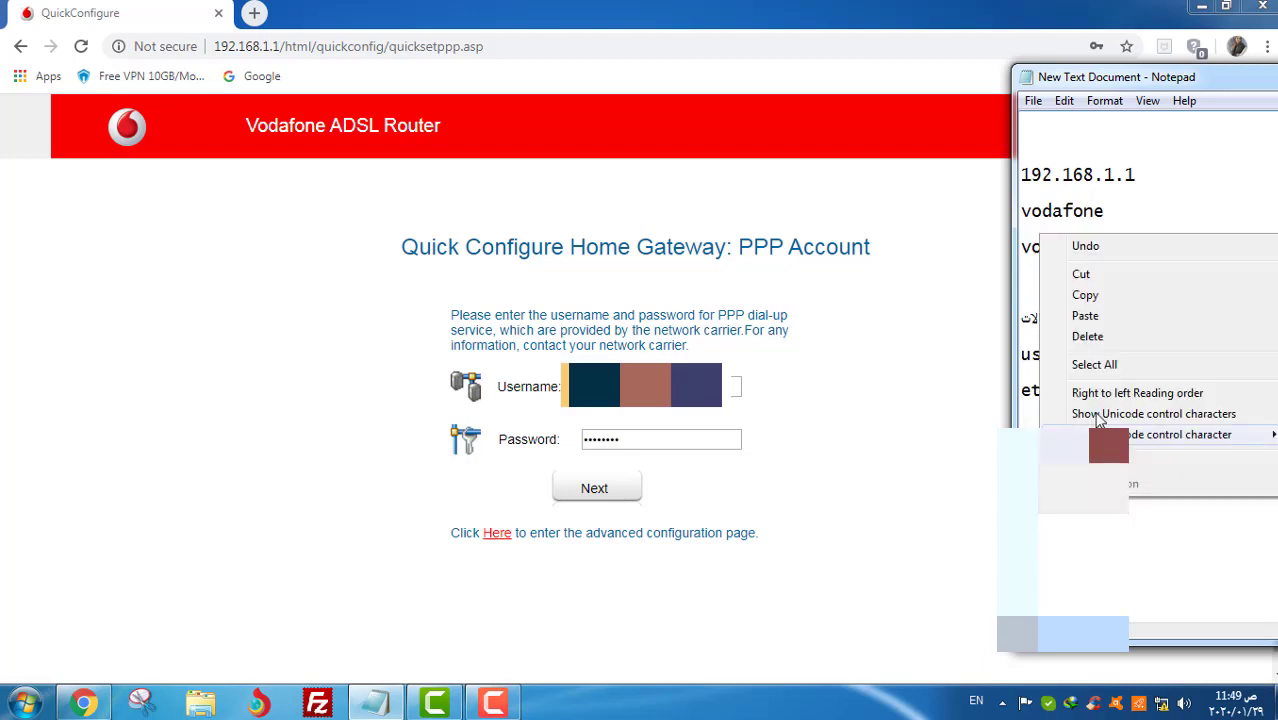
left_click(1084, 294)
left_click(668, 398)
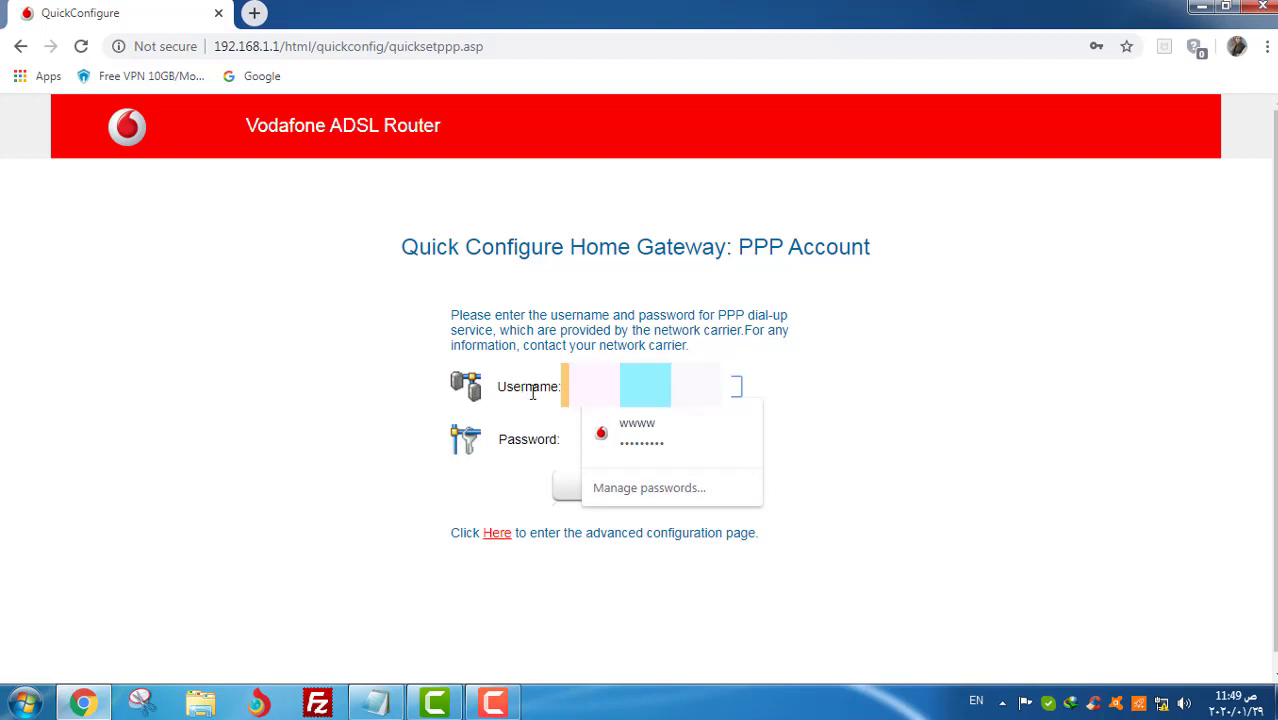
key("Down")
key("Return")
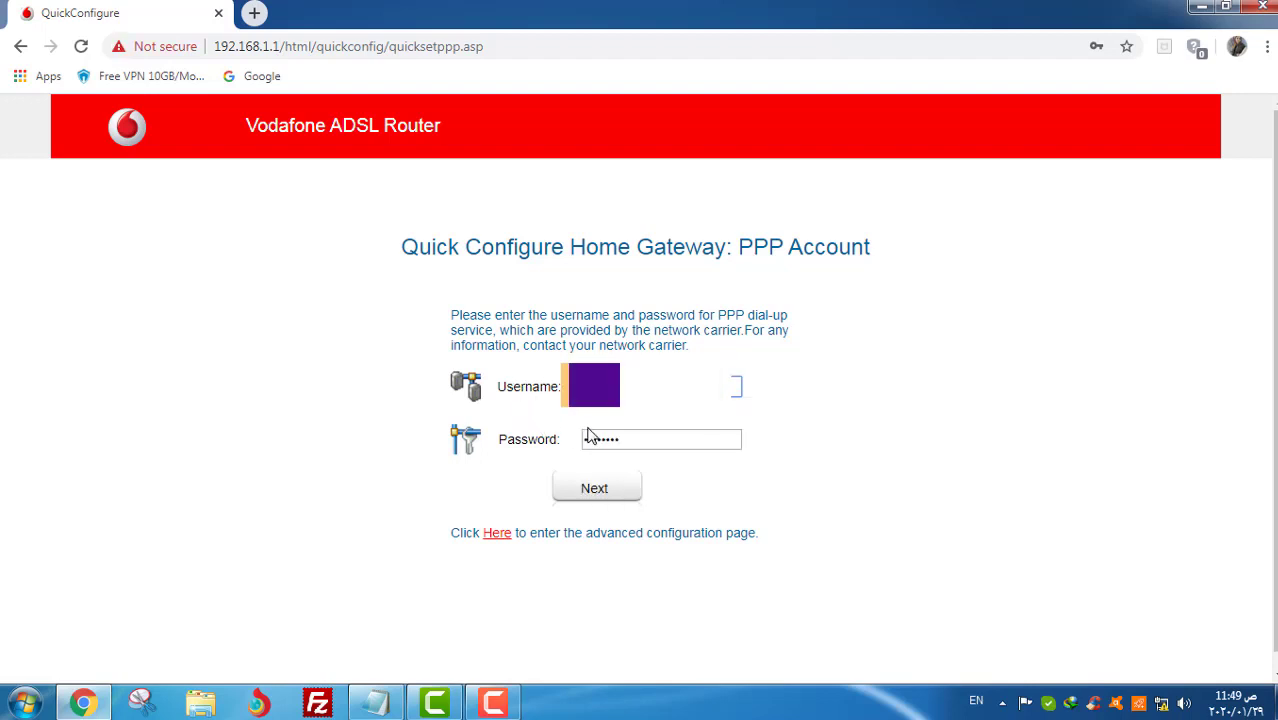
double_click(636, 439)
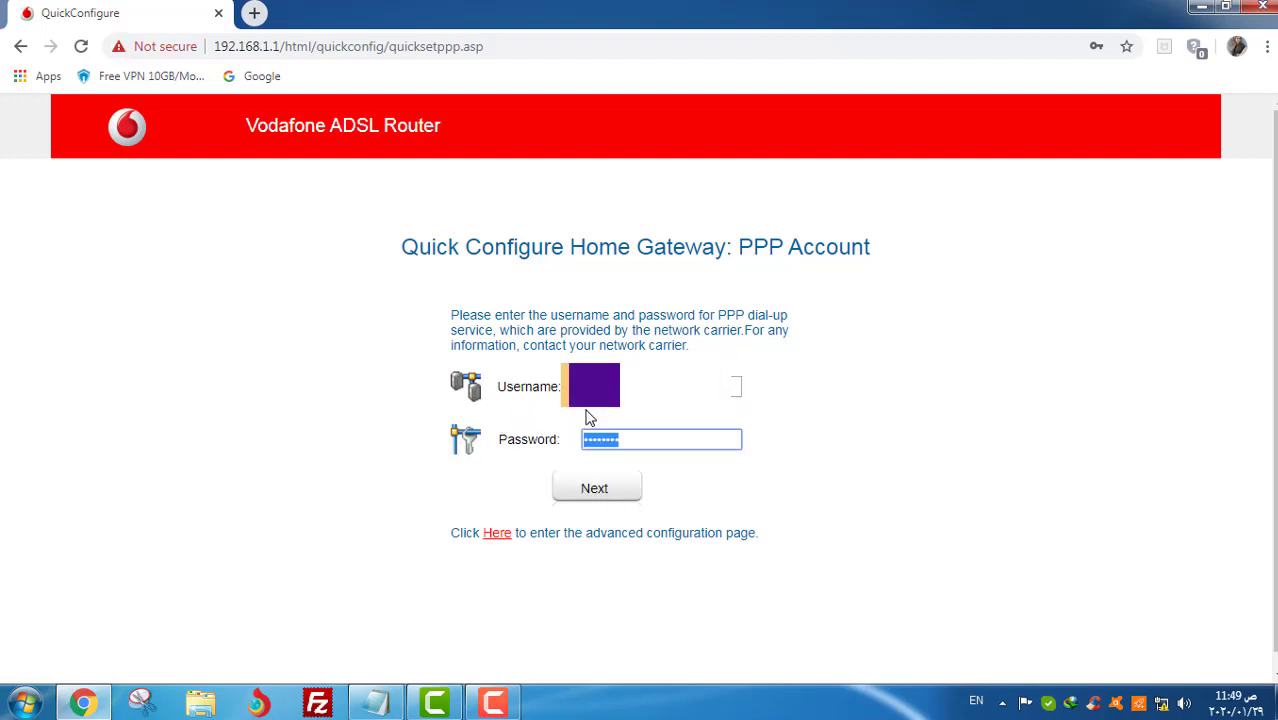
type("••")
left_click(588, 495)
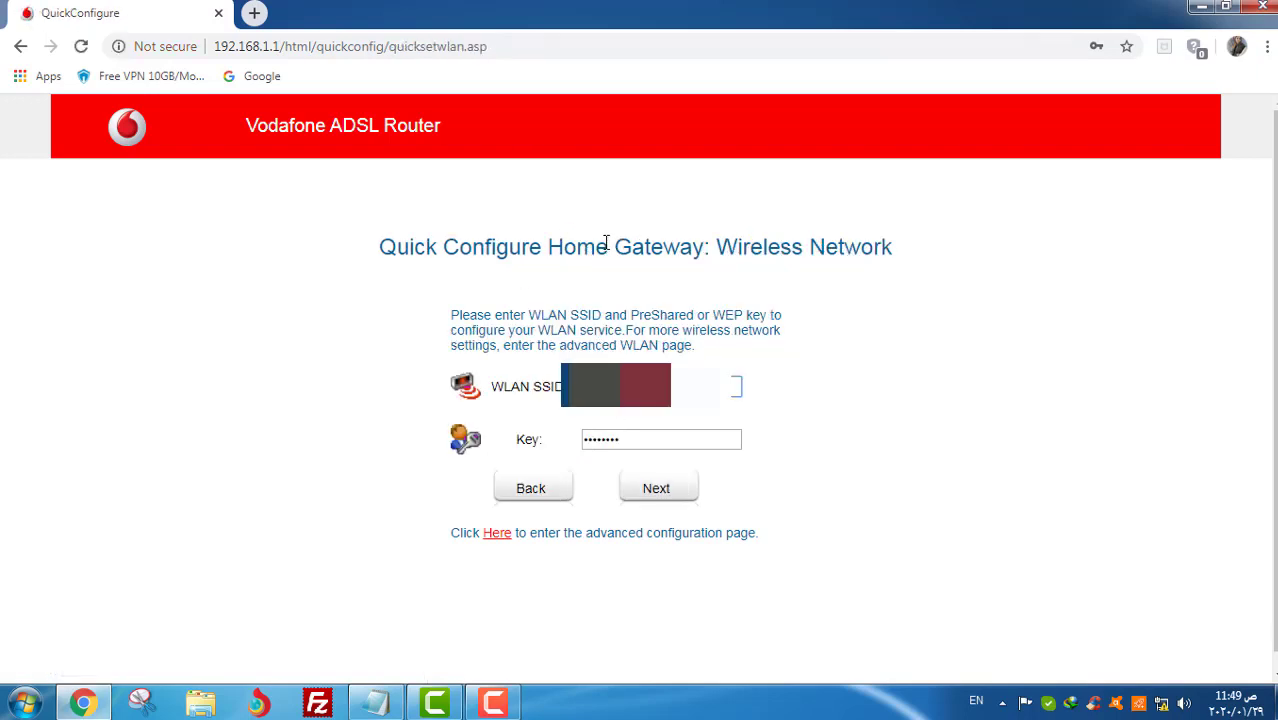
- Rename the wireless network SSID to FFFF, enter a new wireless key, and finish quick setup
left_click_drag(734, 387, 563, 389)
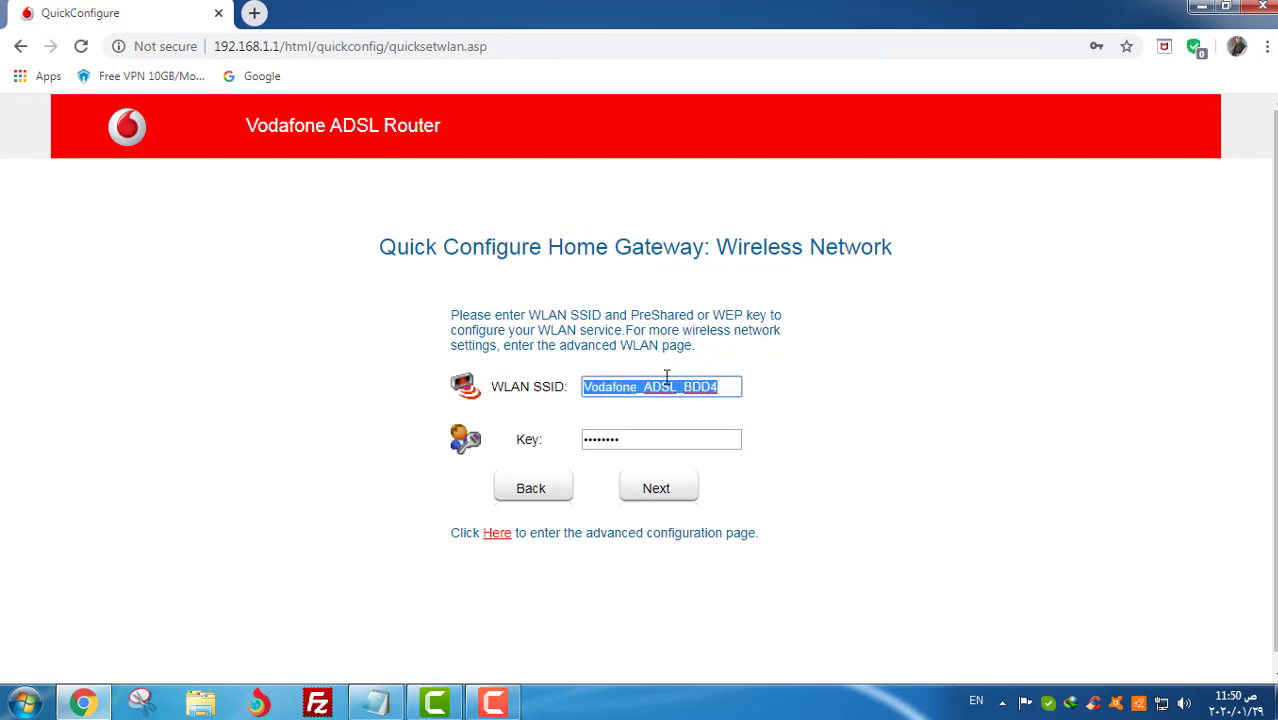
type("fff")
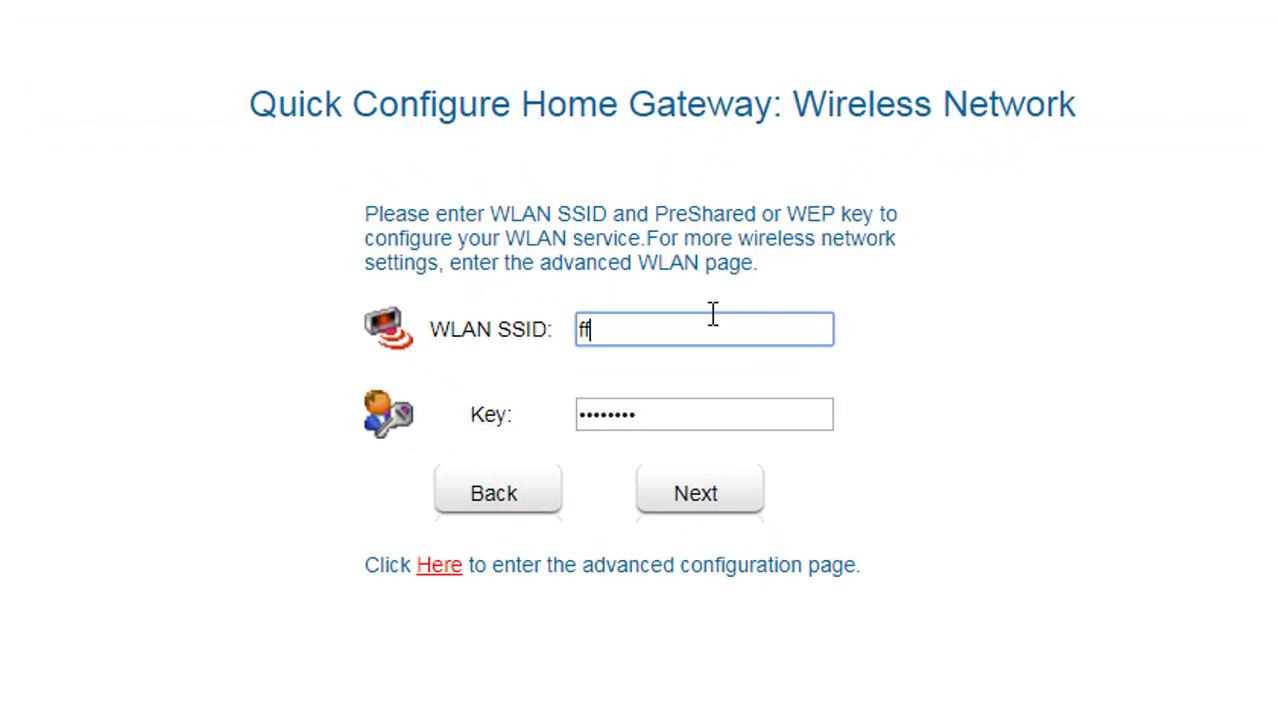
key("BackSpace")
key("BackSpace")
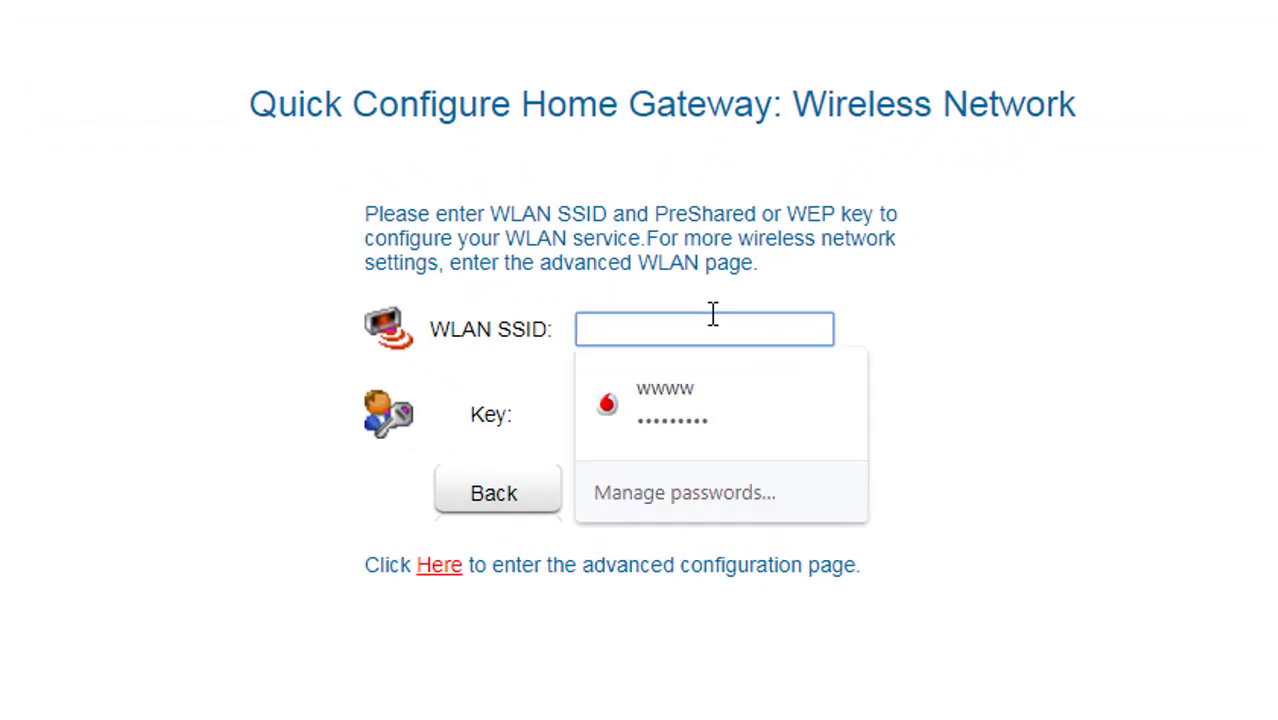
type("FFFF")
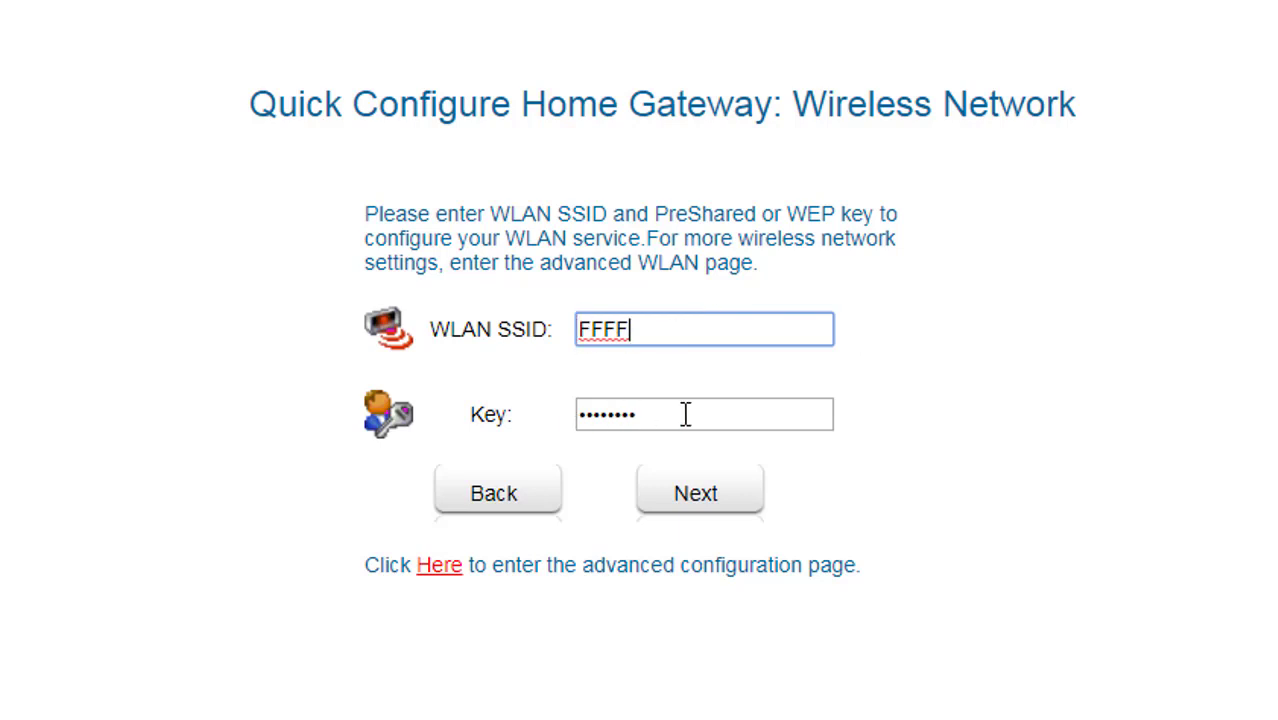
key("Tab")
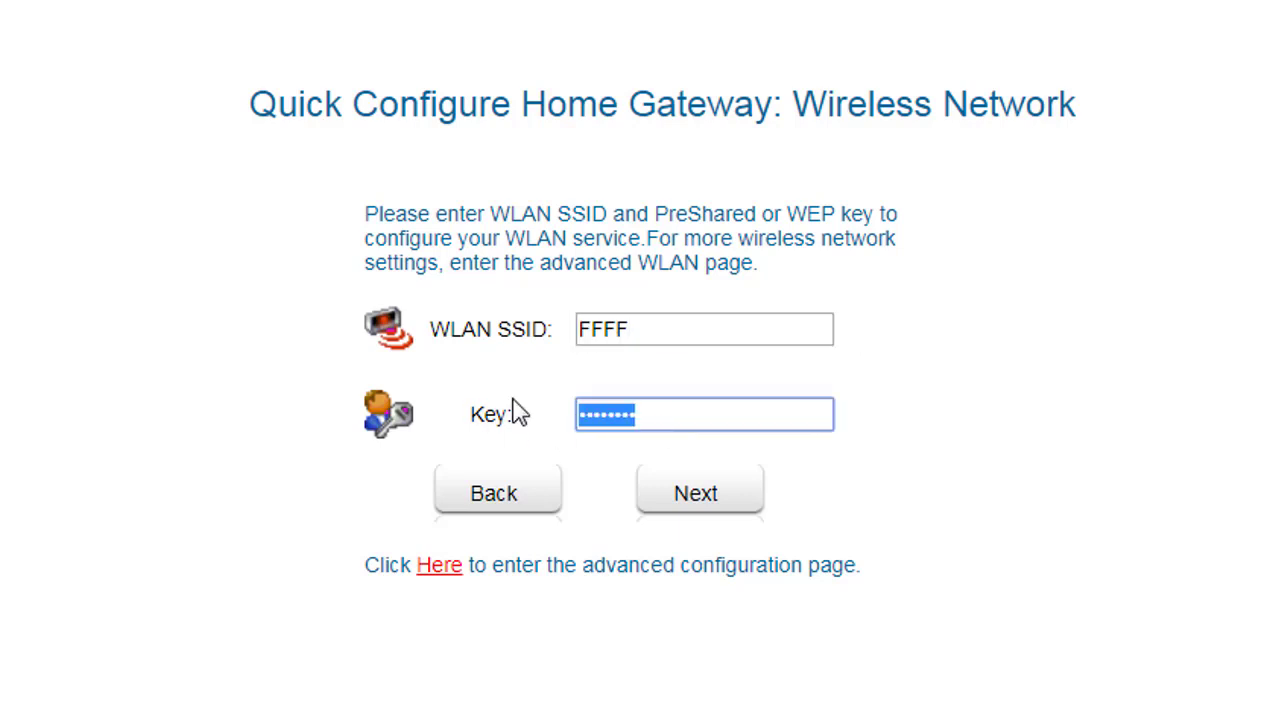
type("•••••••••")
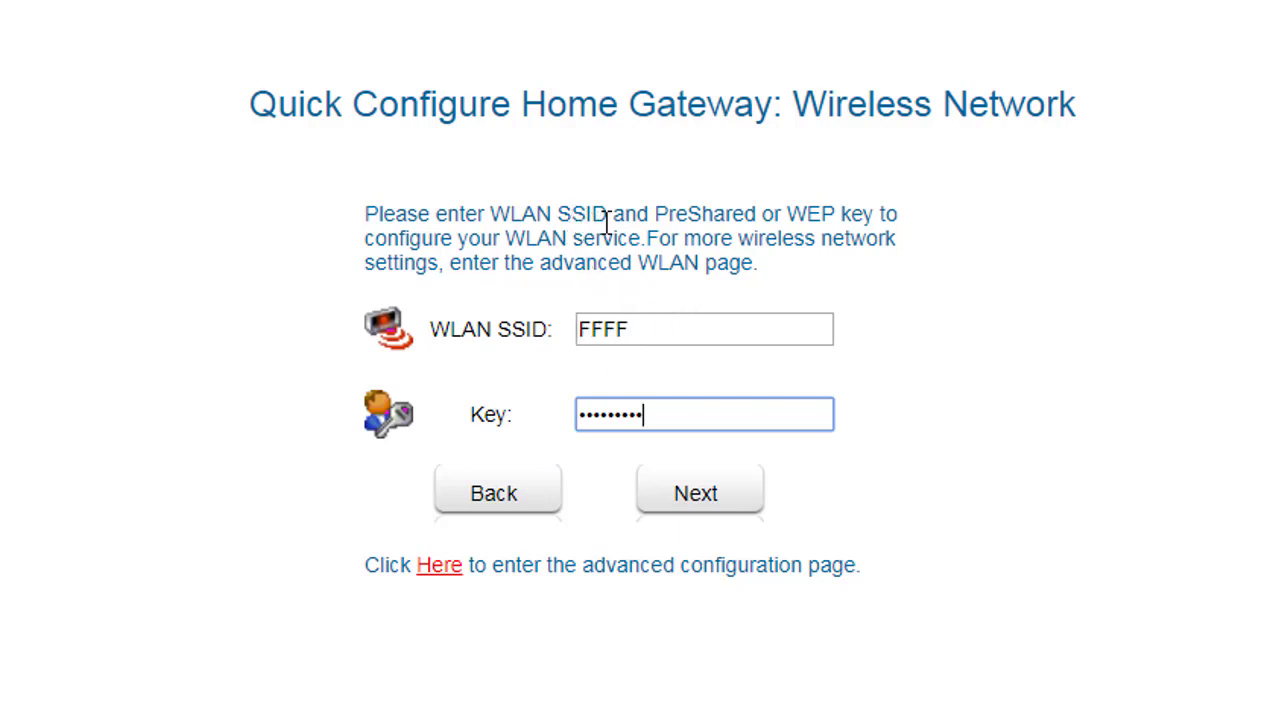
left_click_drag(490, 214, 606, 214)
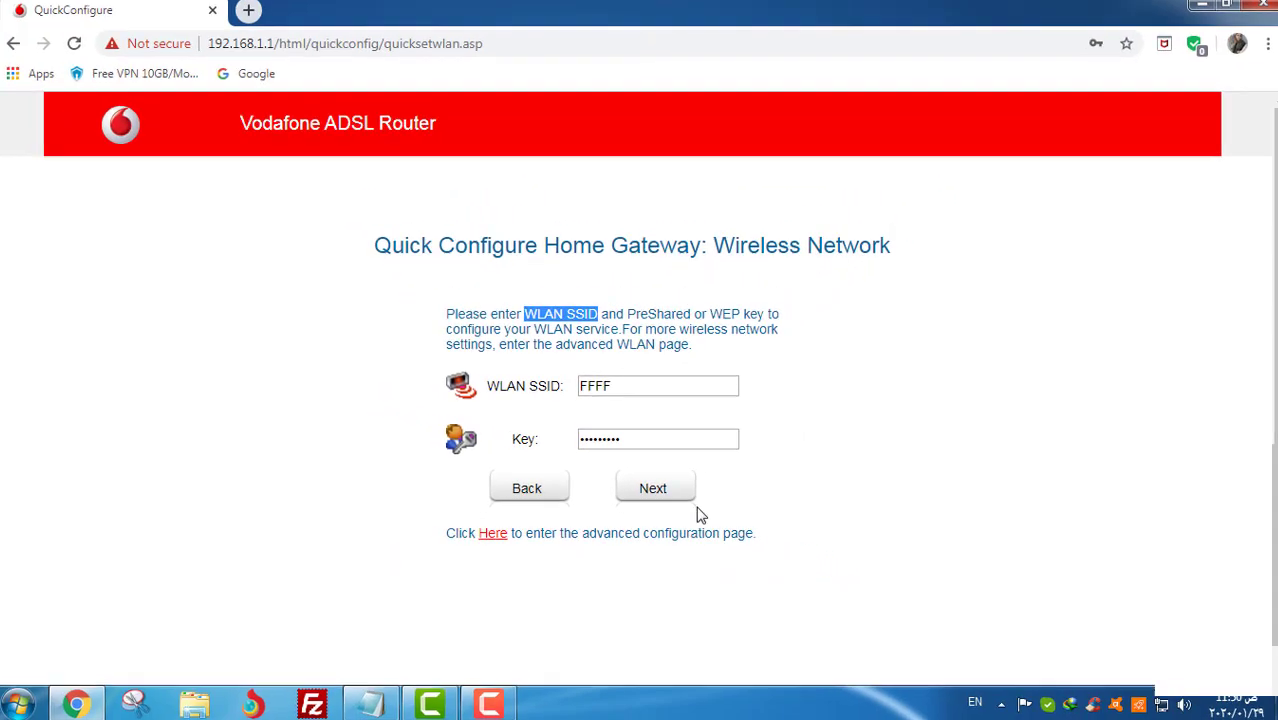
left_click(681, 497)
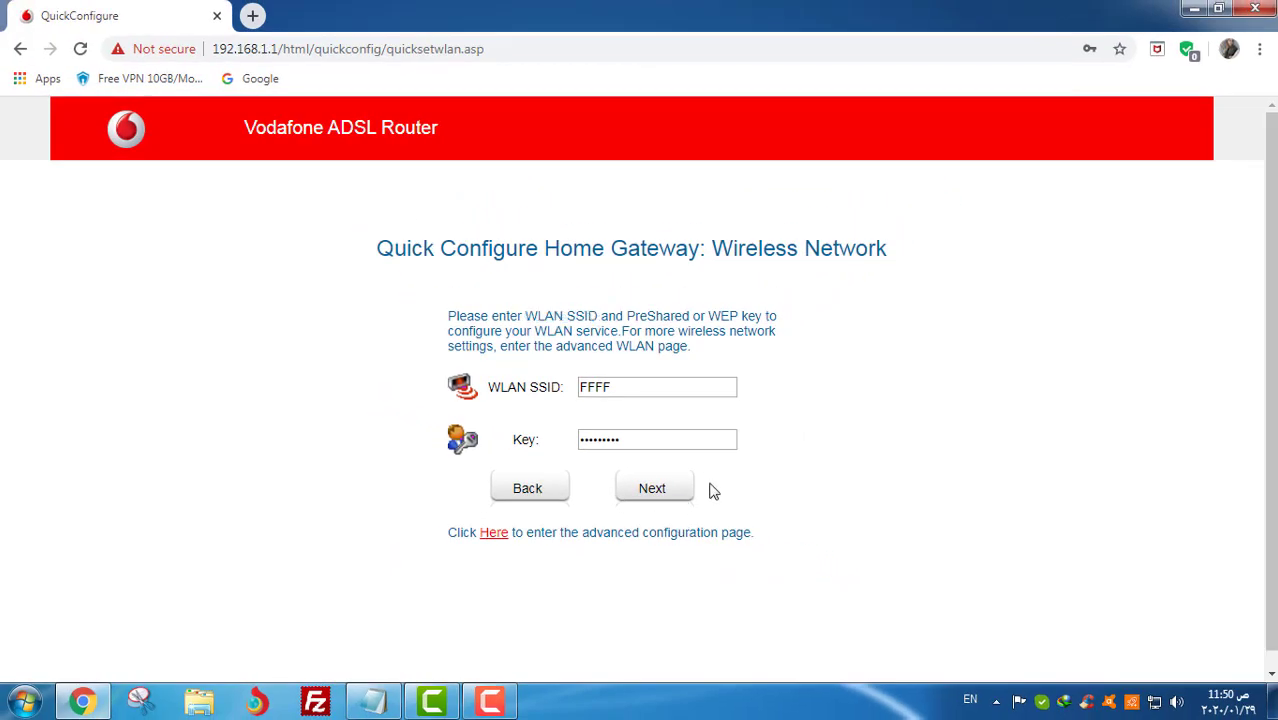
left_click(652, 492)
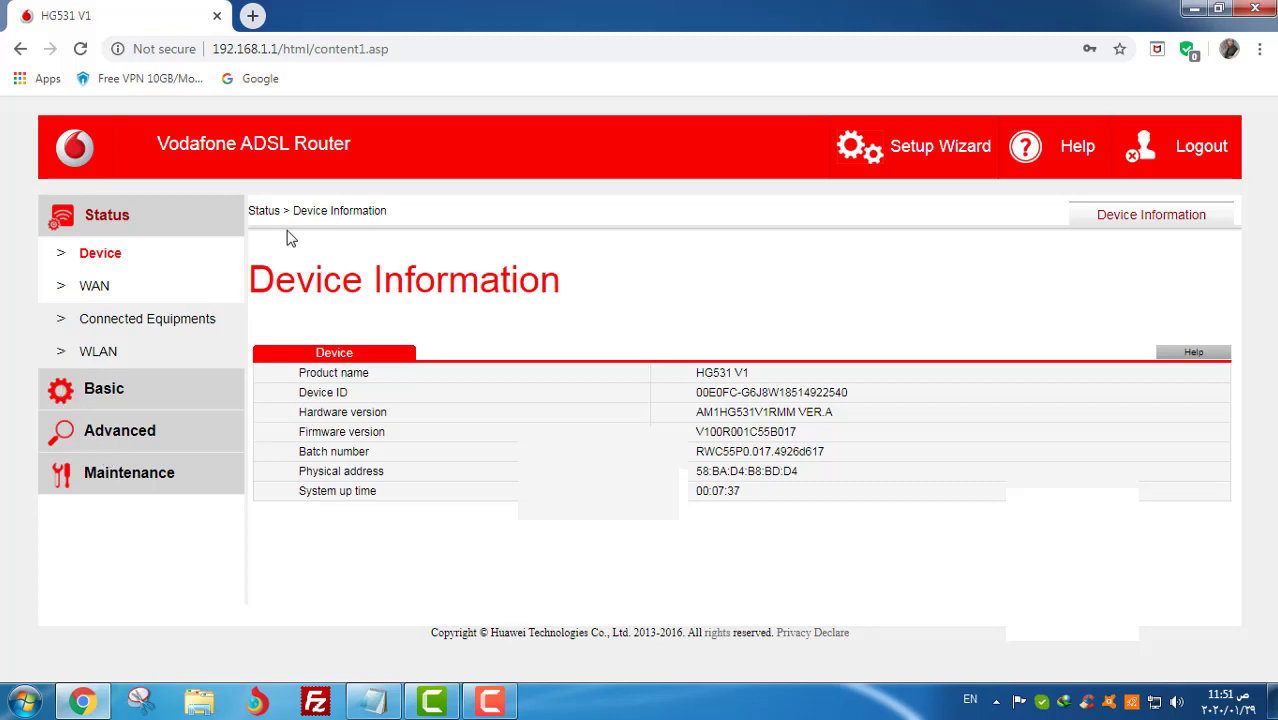
- In Basic > WLAN, hide the FFFF network's SSID from broadcast and reveal the wireless password
left_click(110, 396)
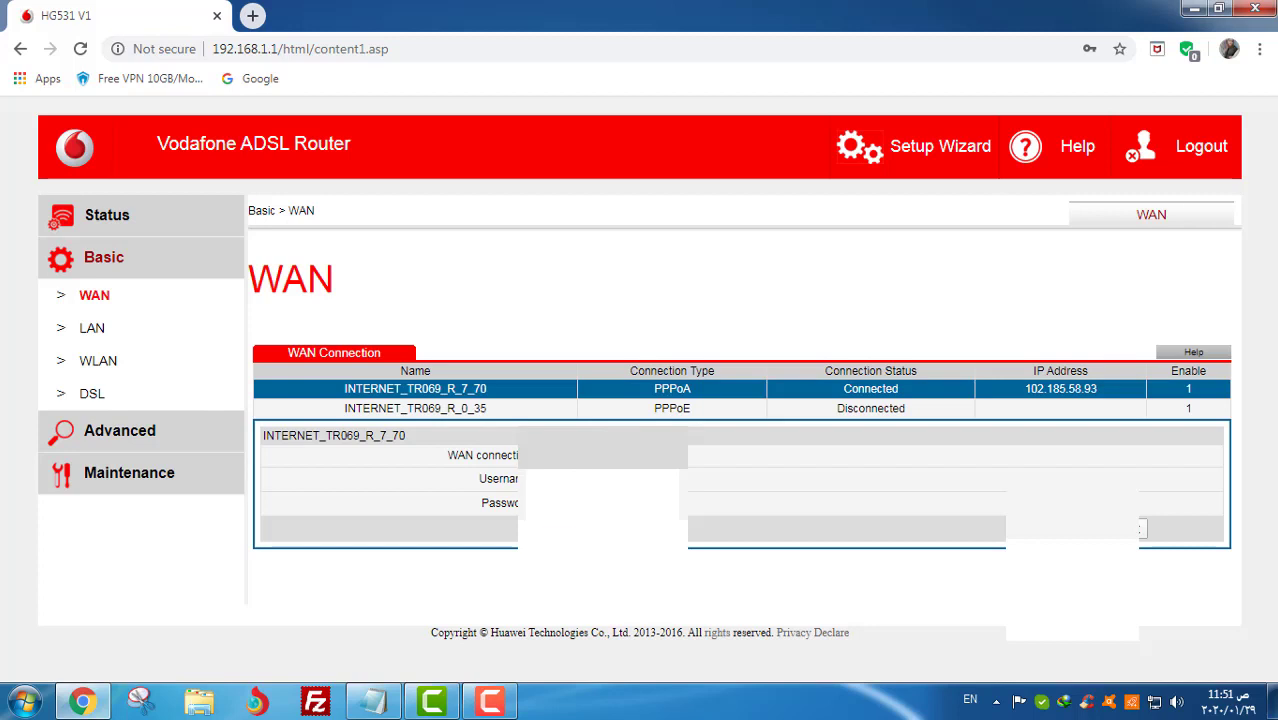
left_click(108, 366)
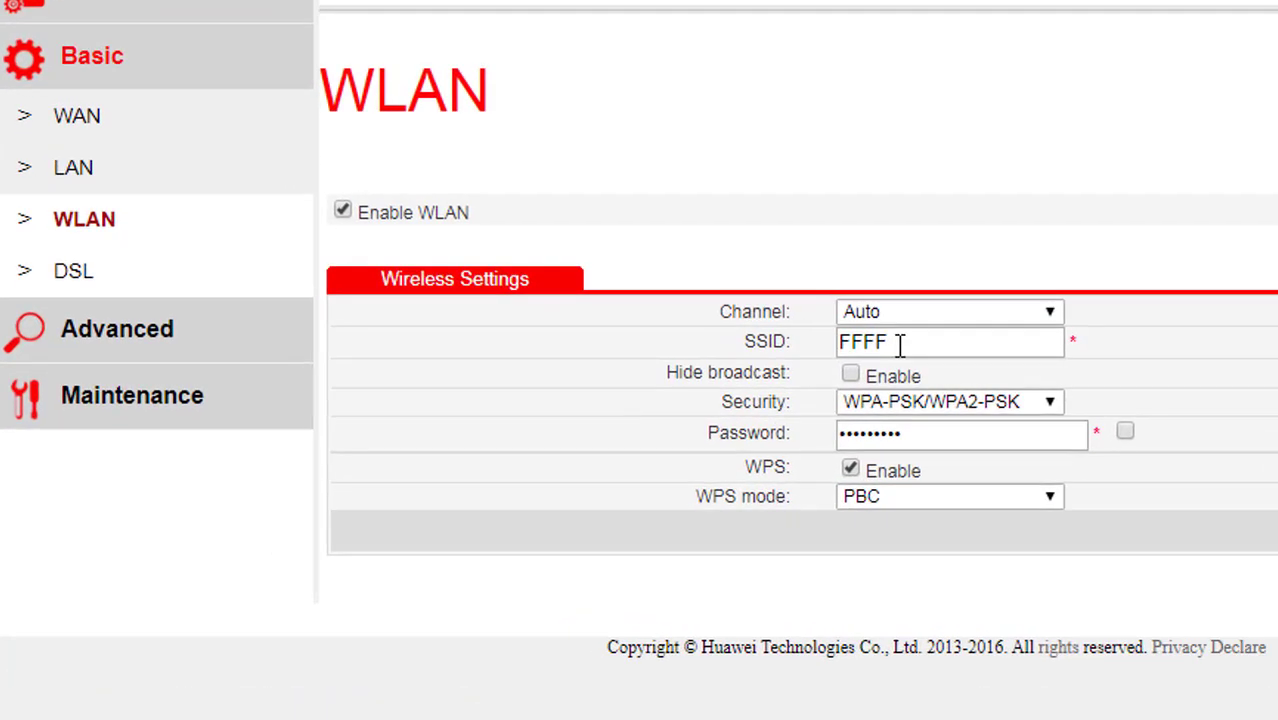
left_click_drag(616, 438, 586, 440)
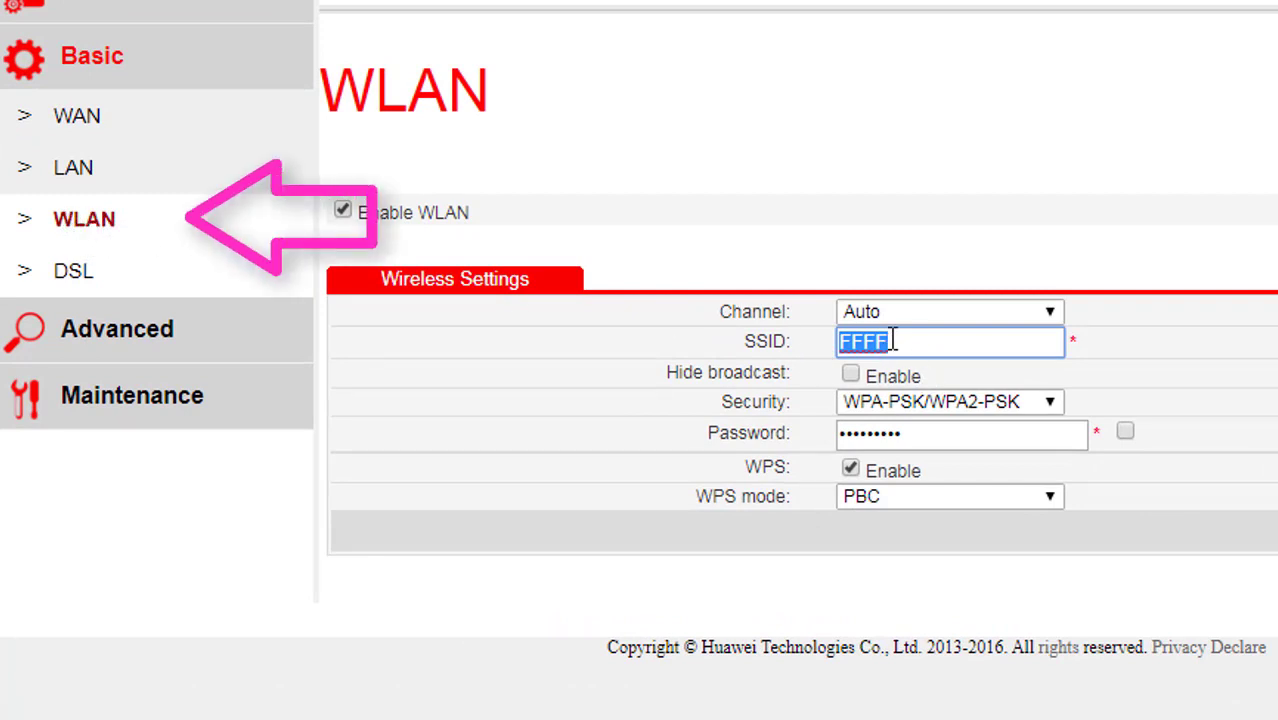
left_click(790, 384)
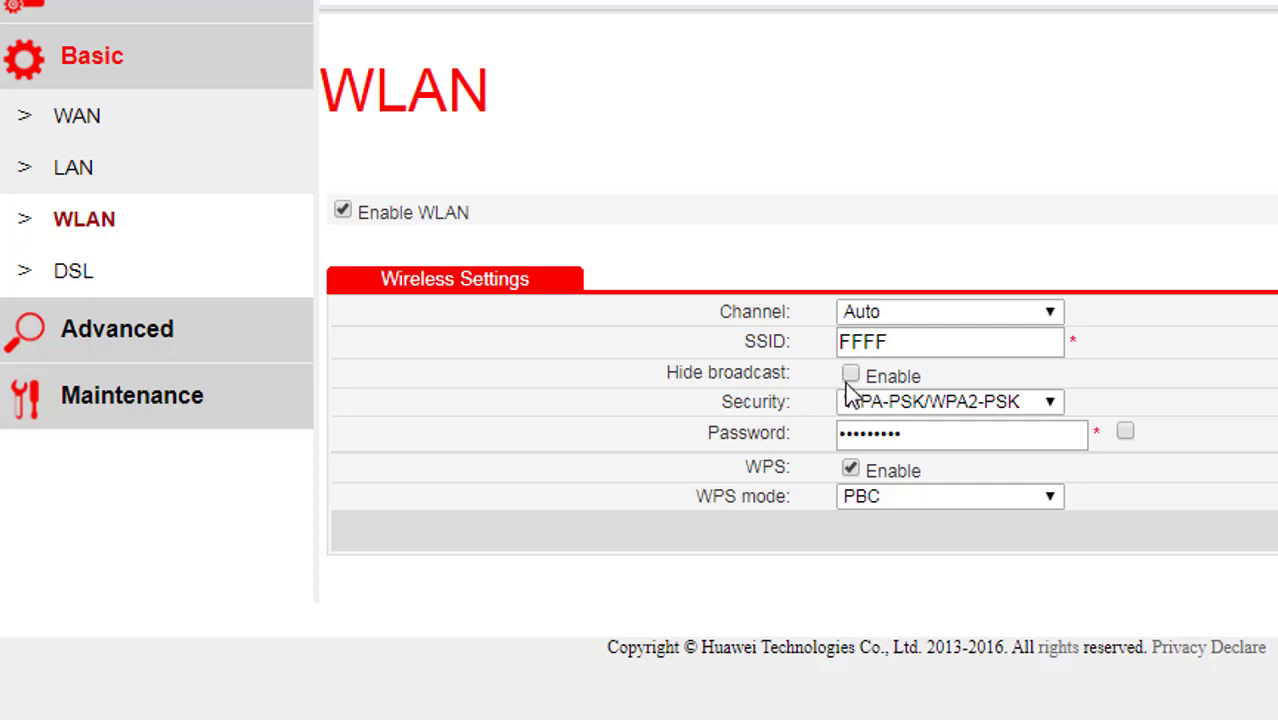
left_click(852, 376)
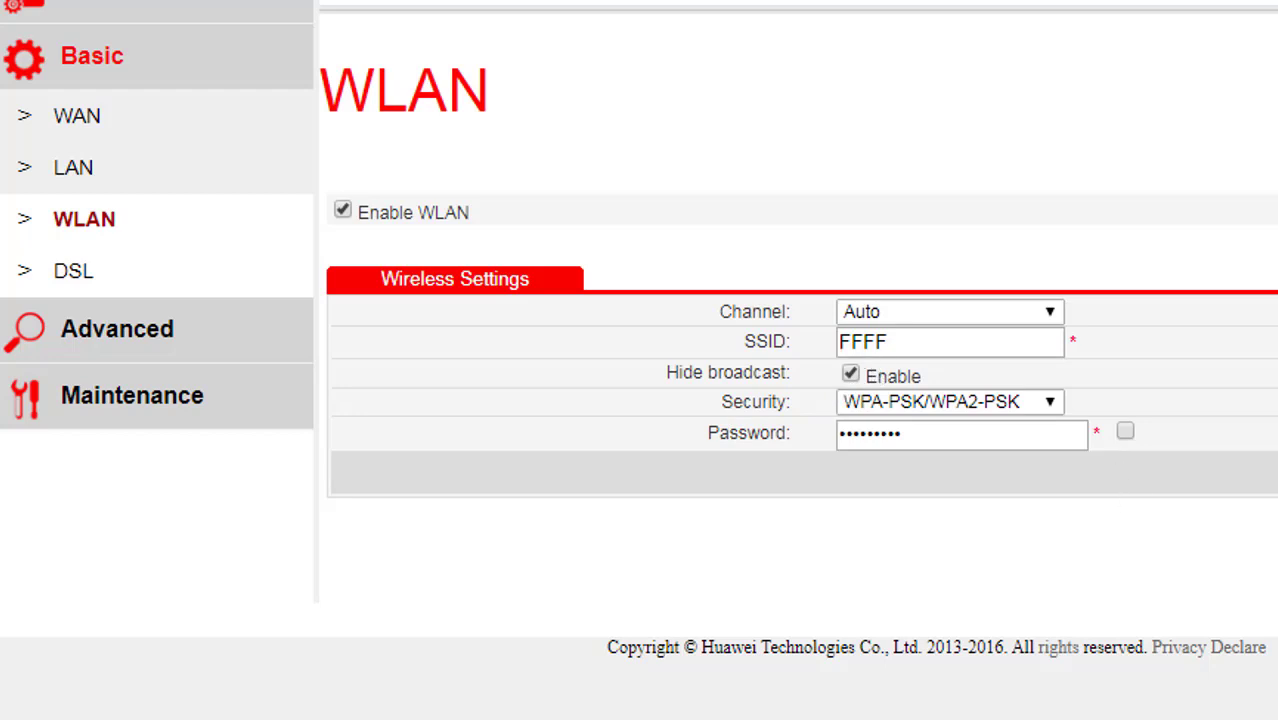
left_click(1126, 431)
- Recheck the WPS setting and leave the SSID hidden, with WPS off, before opening Maintenance
left_click(850, 376)
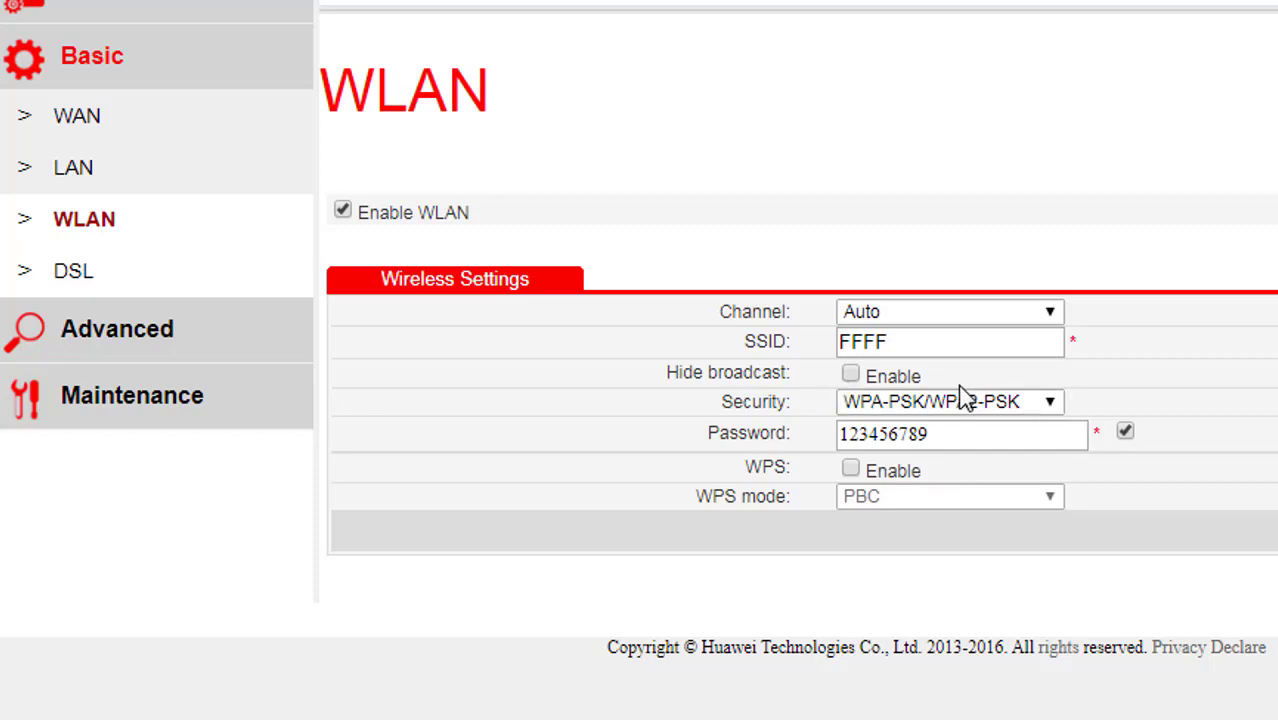
left_click(851, 374)
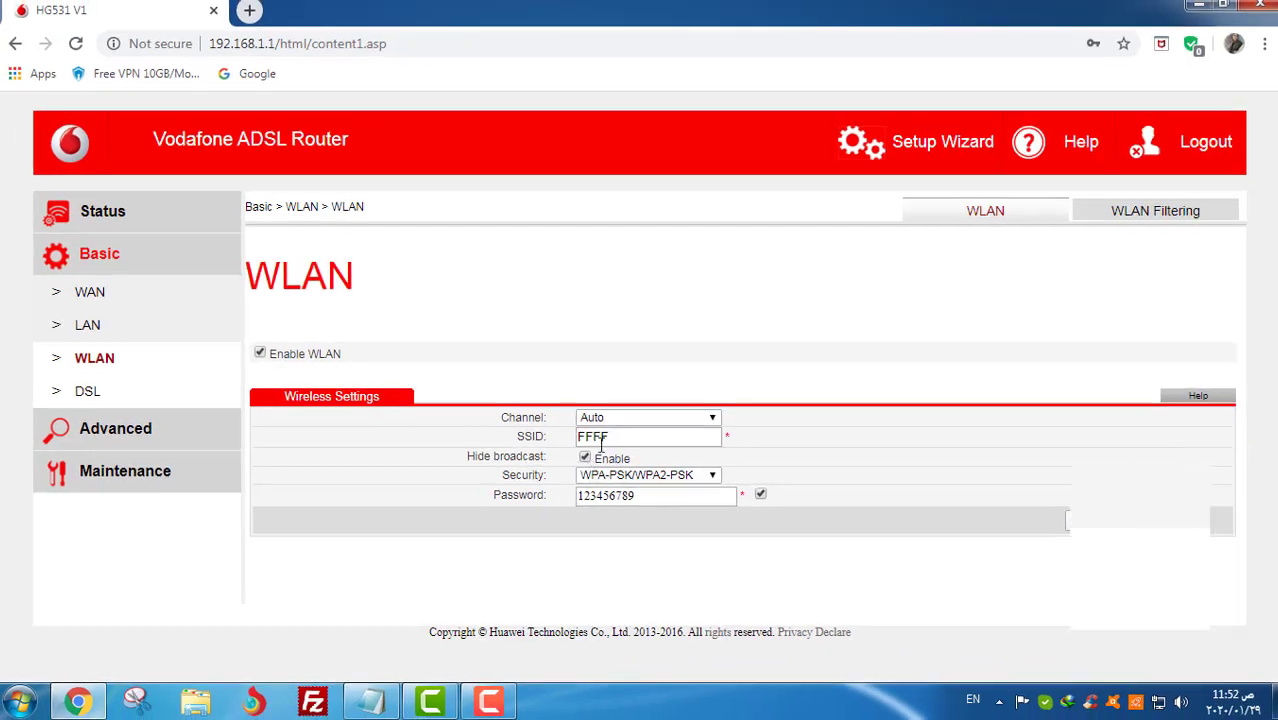
left_click(625, 447)
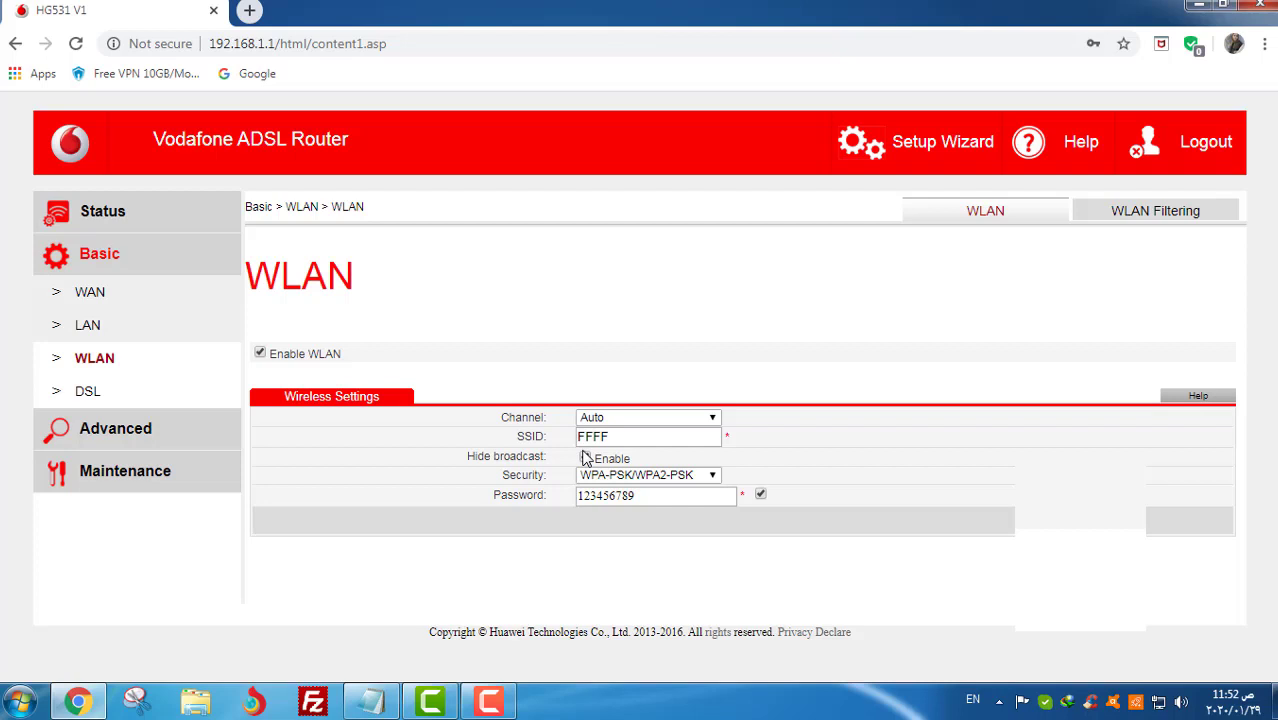
left_click(585, 457)
left_click_drag(610, 436, 570, 440)
left_click_drag(642, 496, 592, 497)
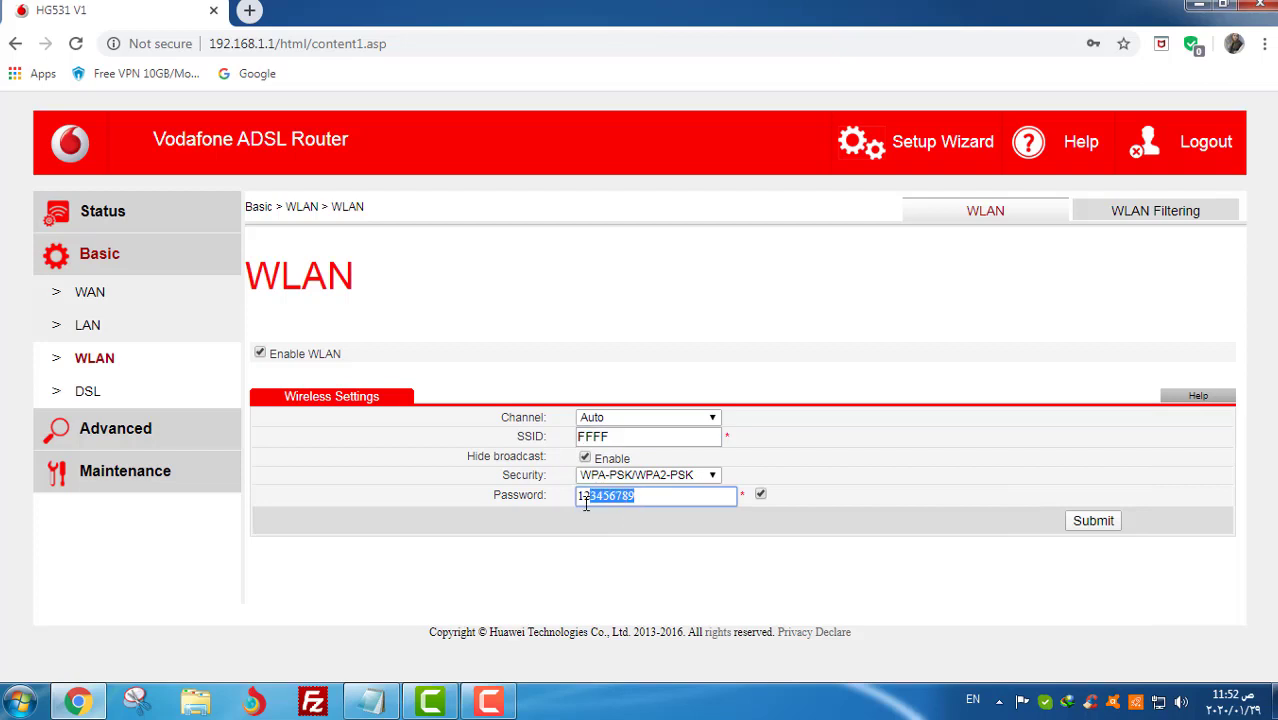
left_click(565, 544)
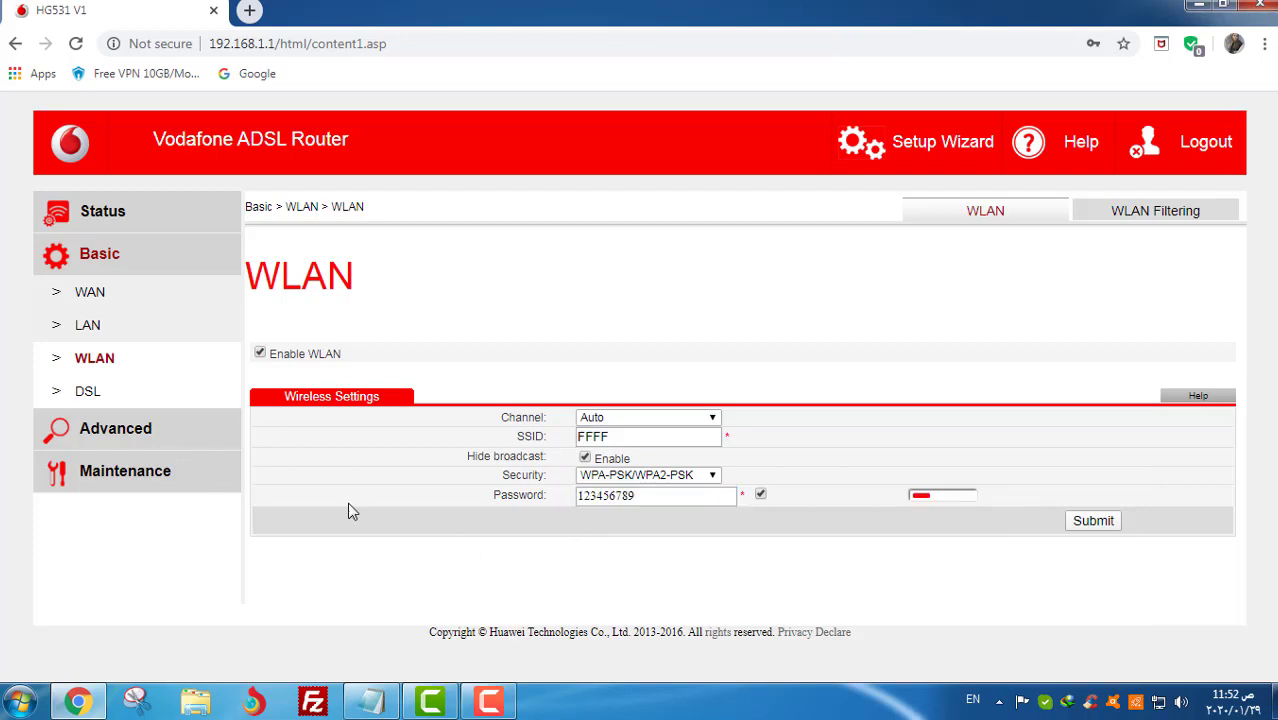
left_click(138, 482)
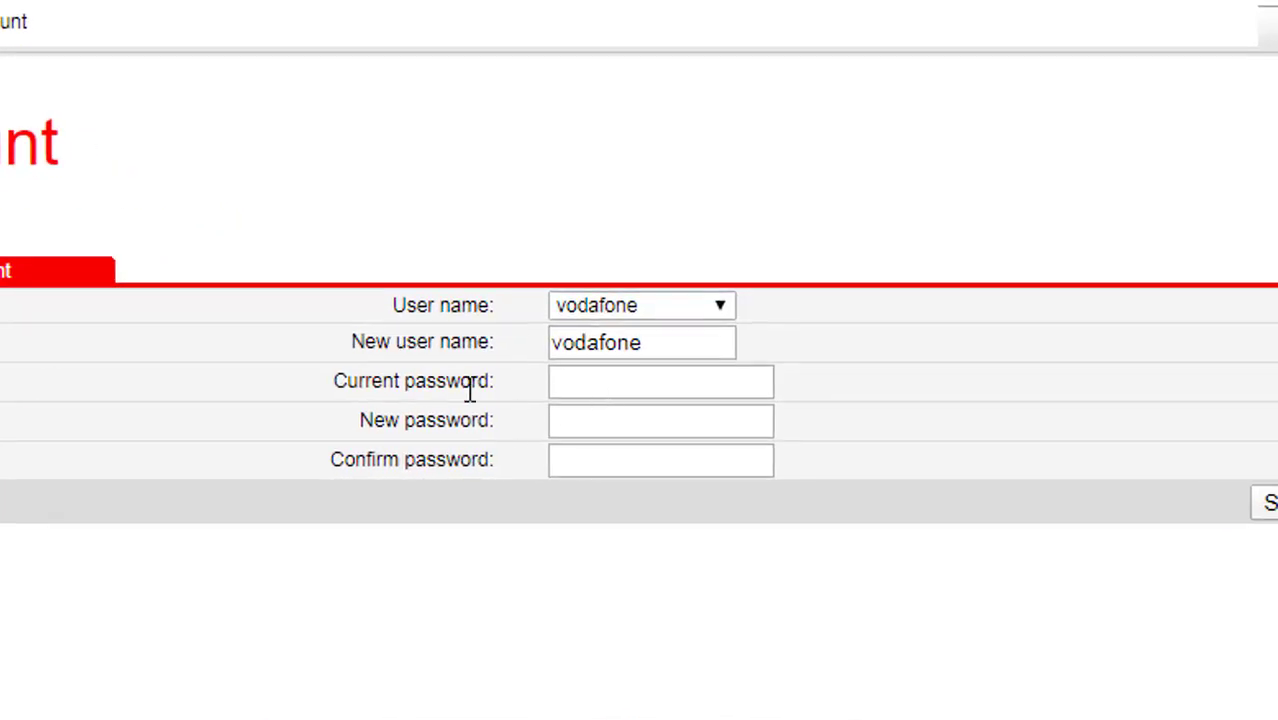
- Enter the current admin password, the new password and its confirmation, and submit
left_click(561, 388)
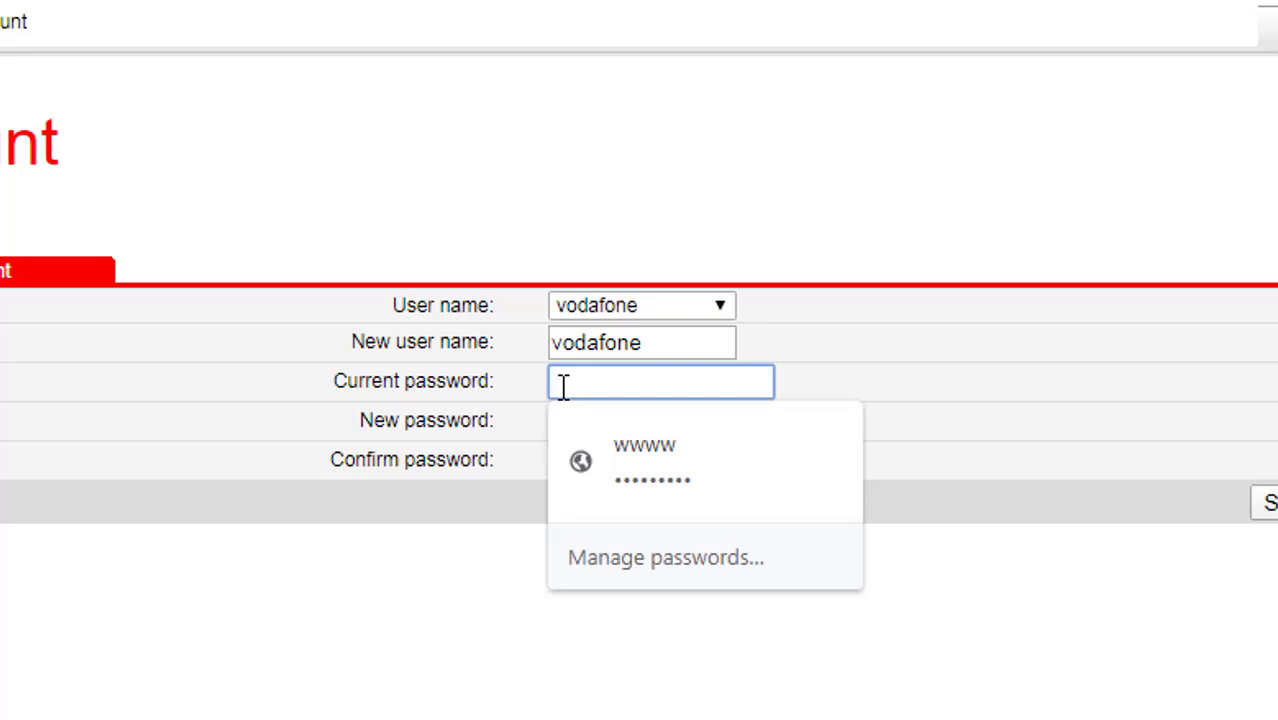
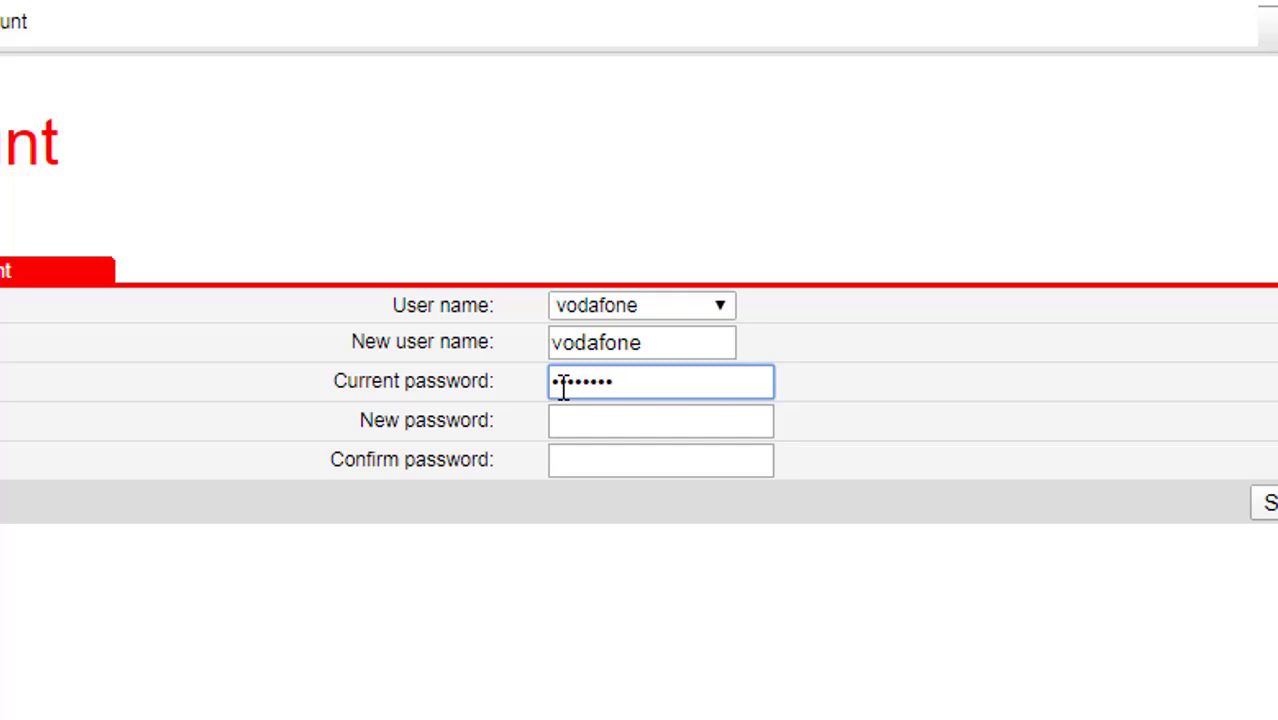
left_click(585, 425)
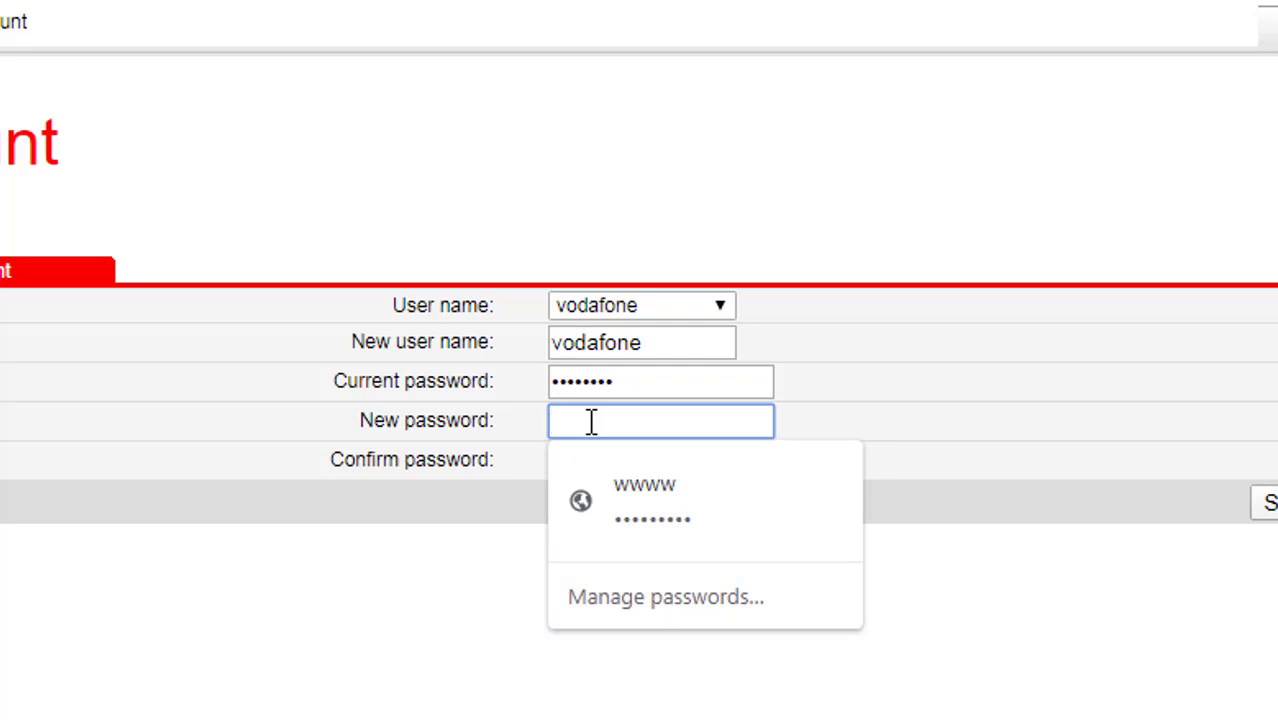
type("•••••••••••")
left_click(599, 460)
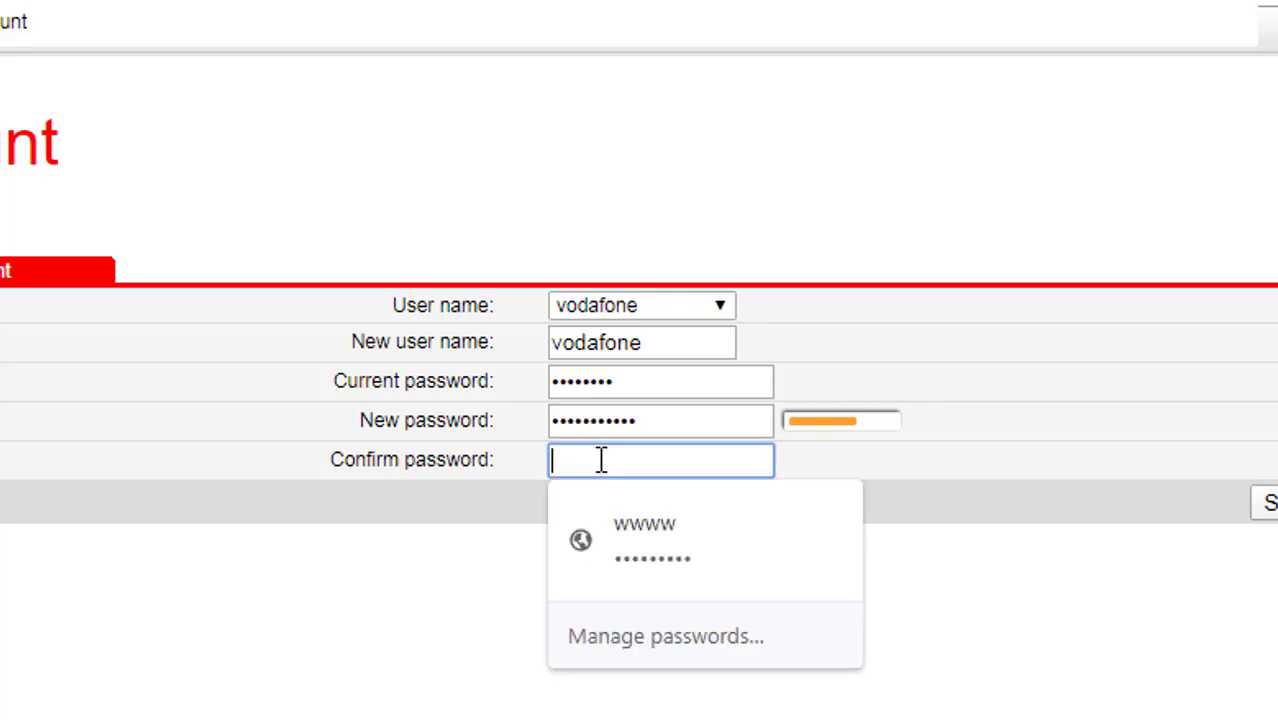
type("•••••••••••")
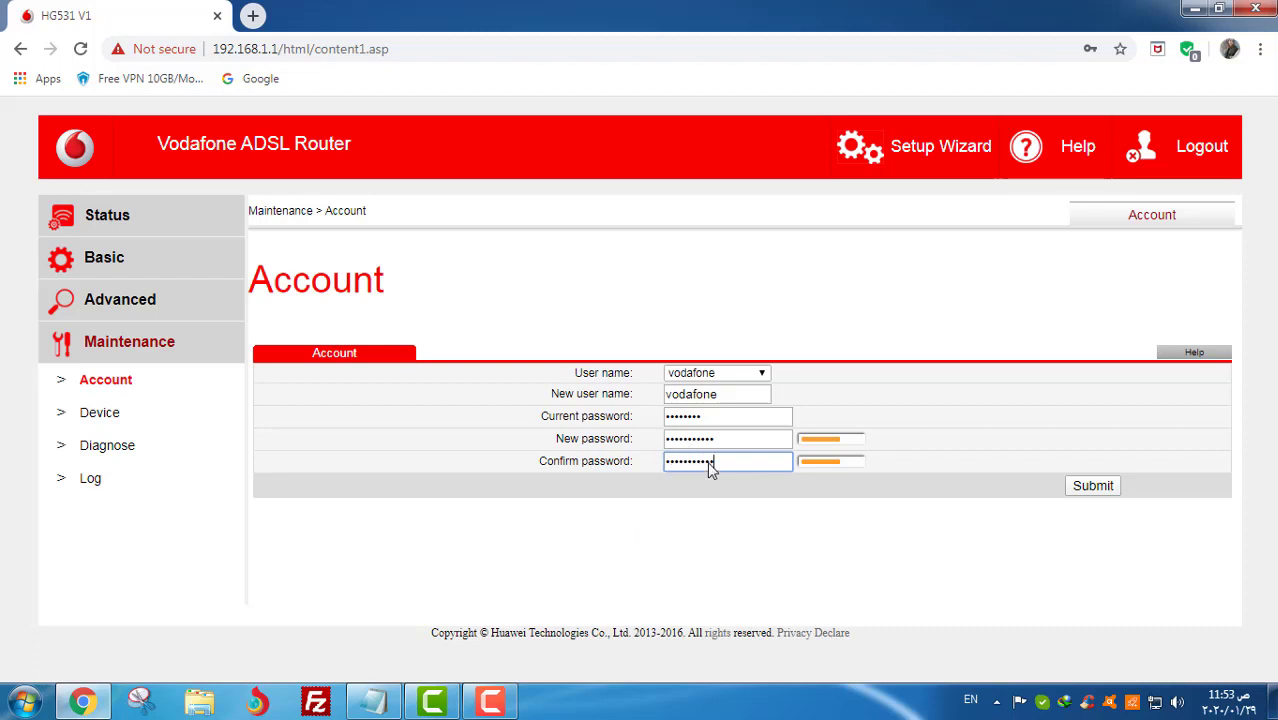
left_click(1093, 487)
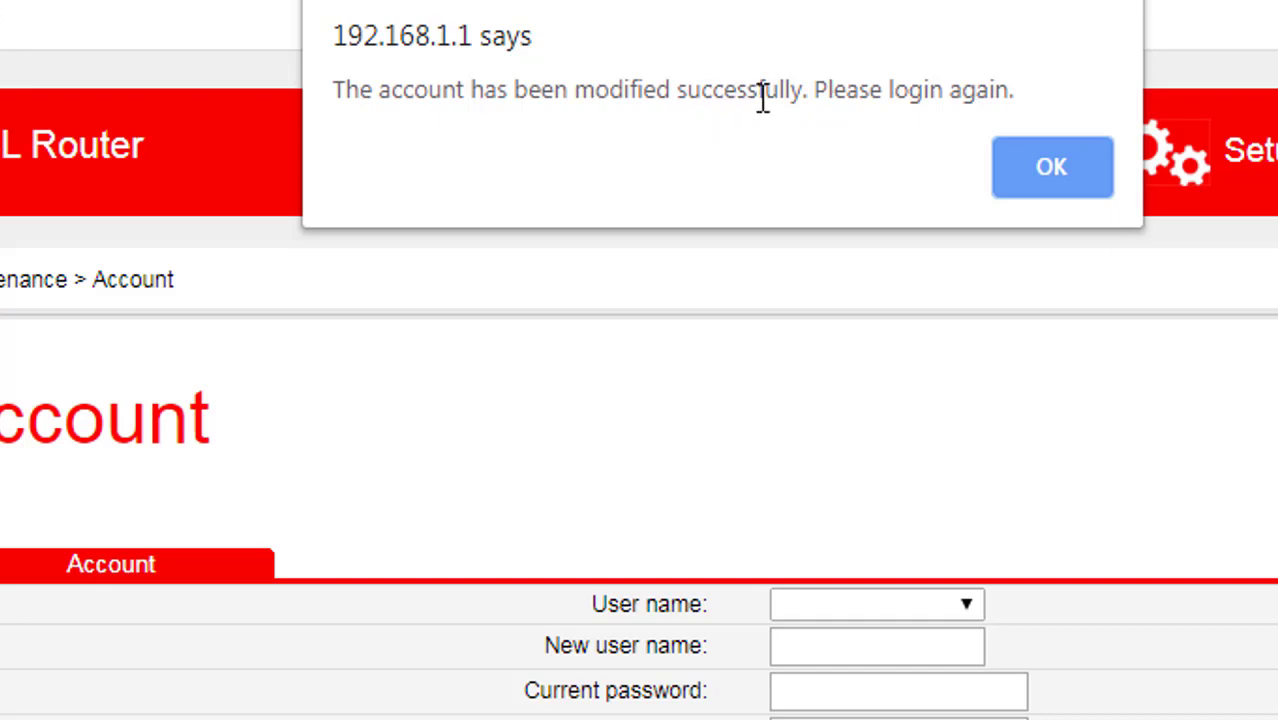
- Dismiss the success alert and log back in as vodafone with the new password
left_click(1050, 167)
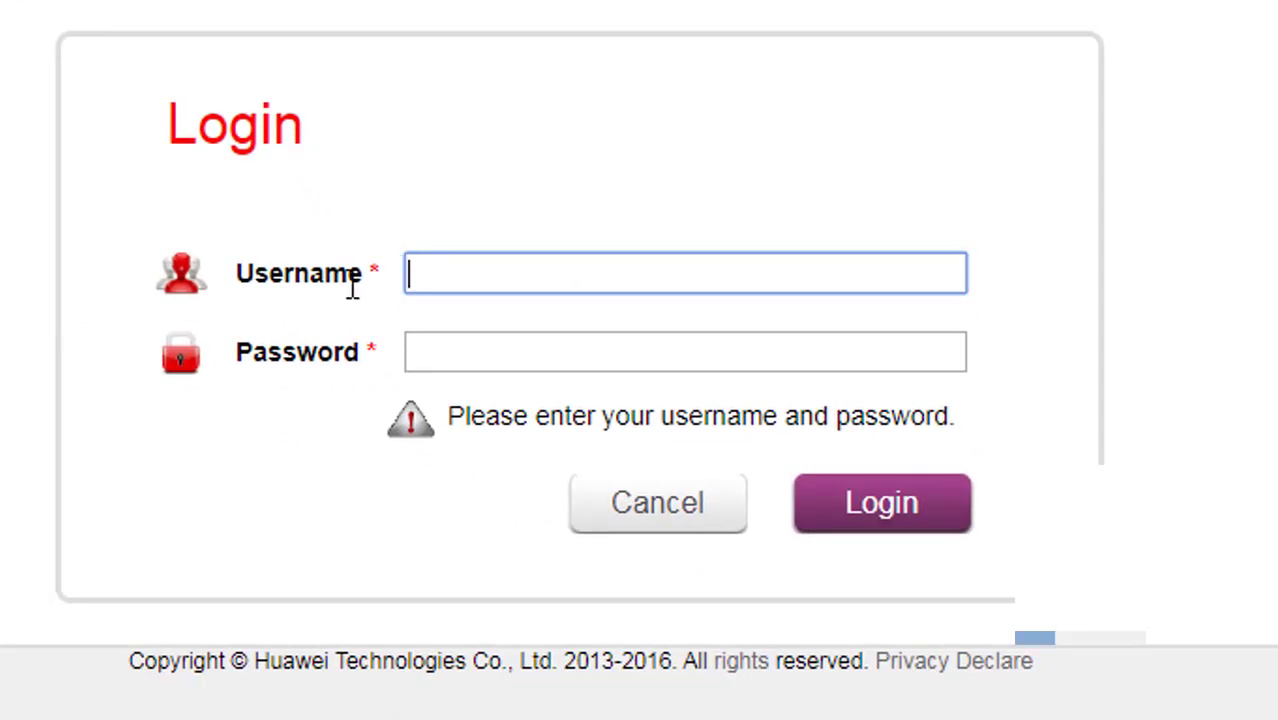
left_click(539, 279)
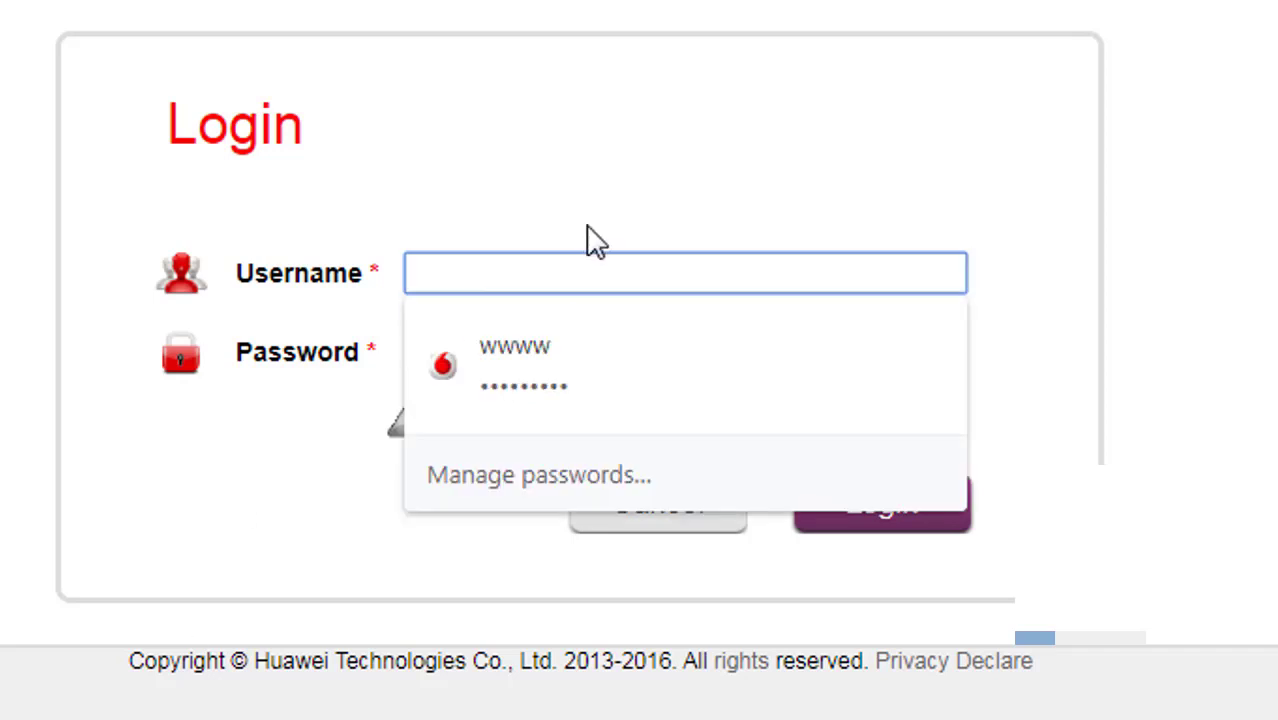
key("Escape")
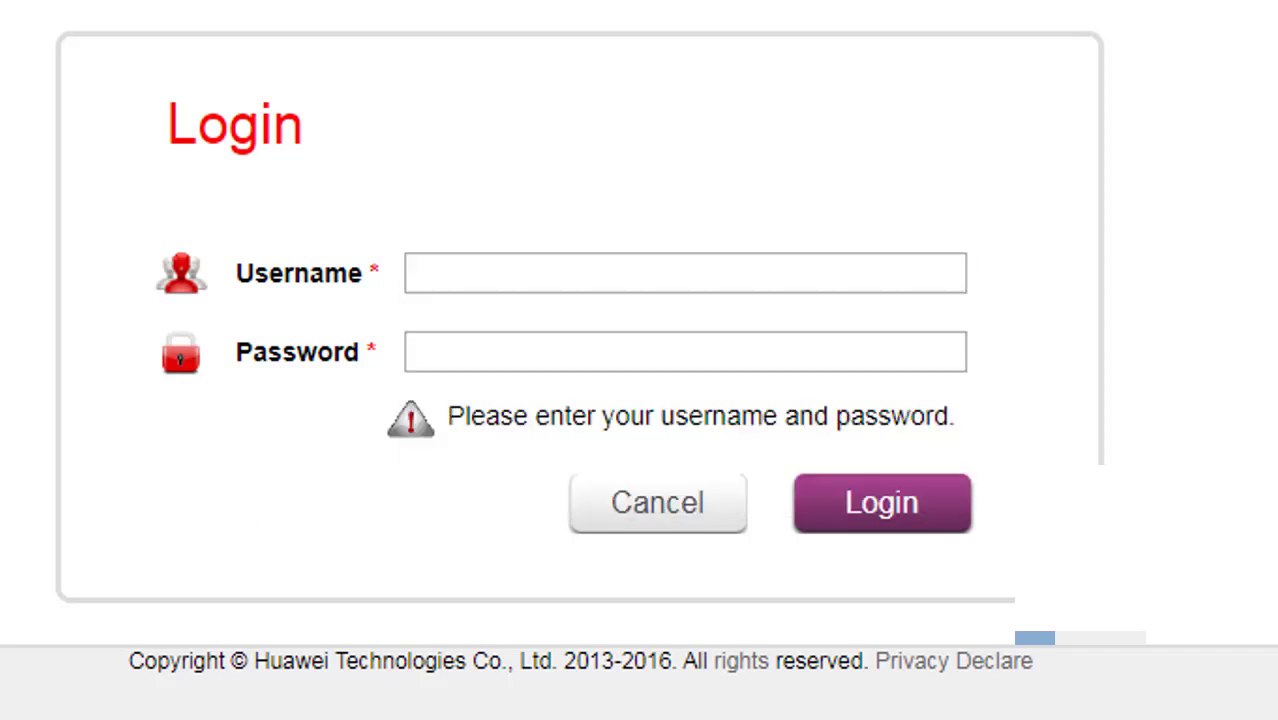
right_click(528, 264)
left_click(632, 507)
left_click(531, 366)
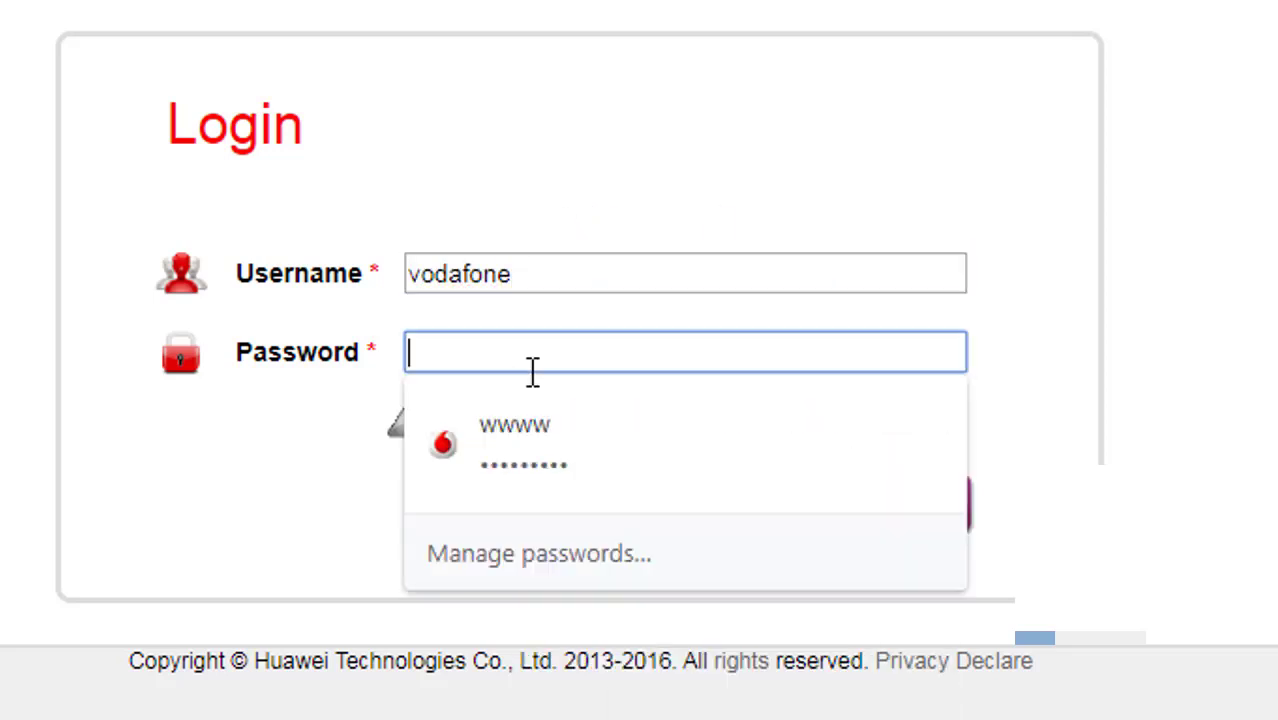
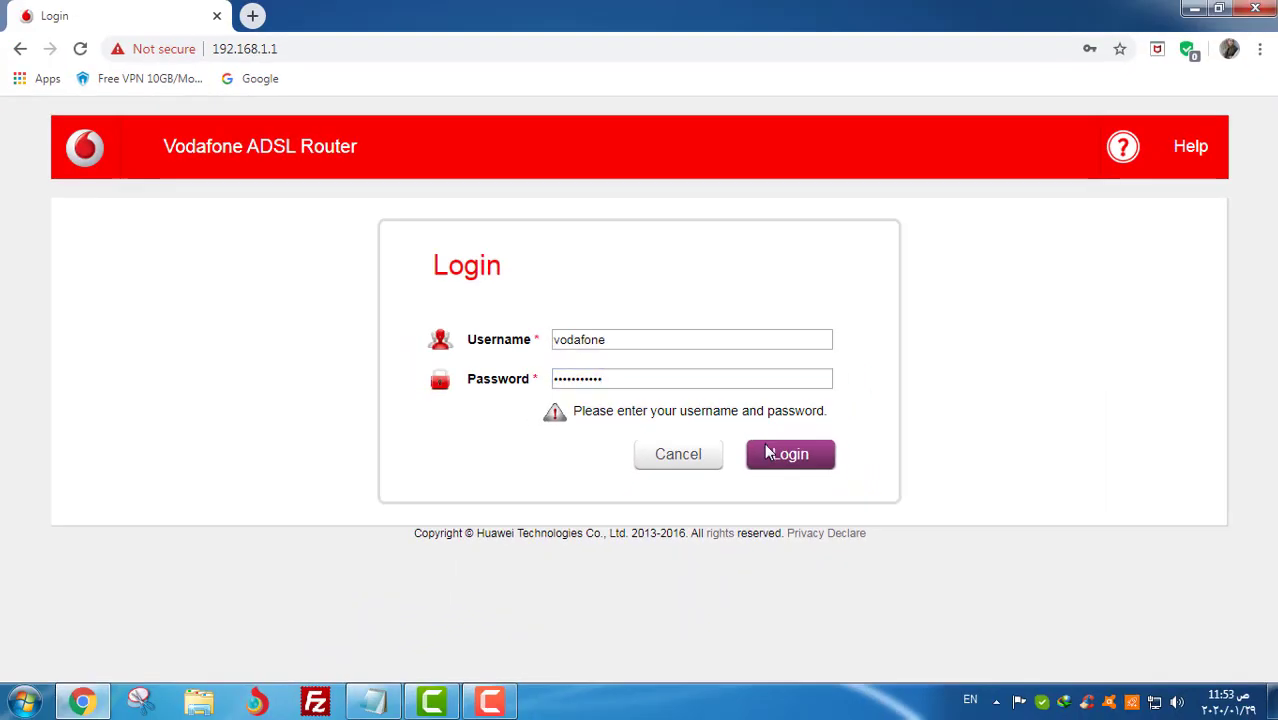
left_click(800, 466)
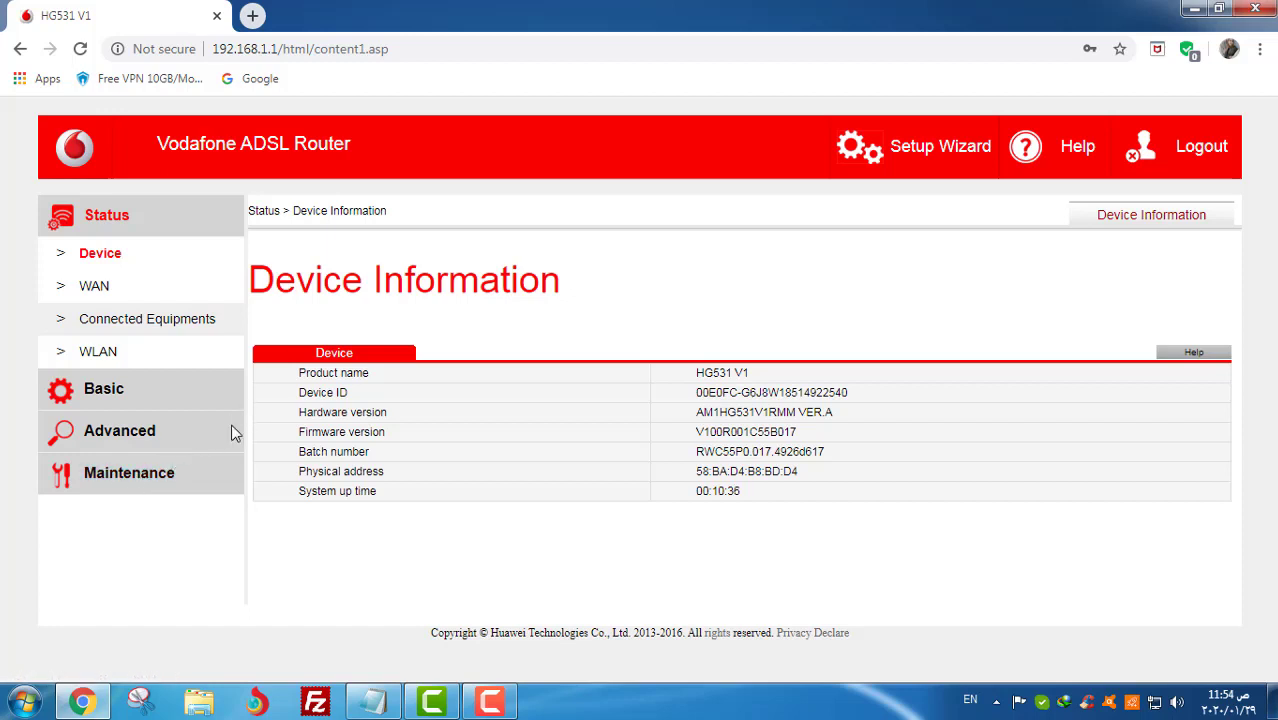
- Open the Maintenance Account page from the Device Information page
left_click(132, 478)
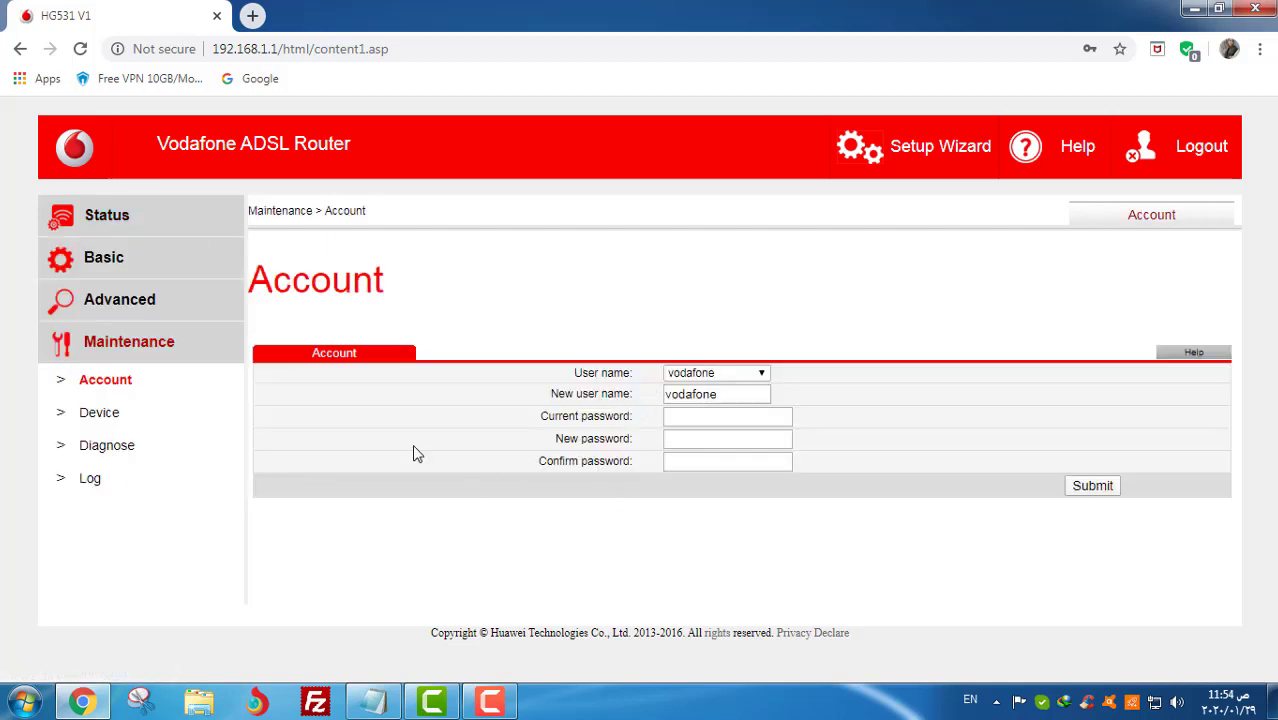